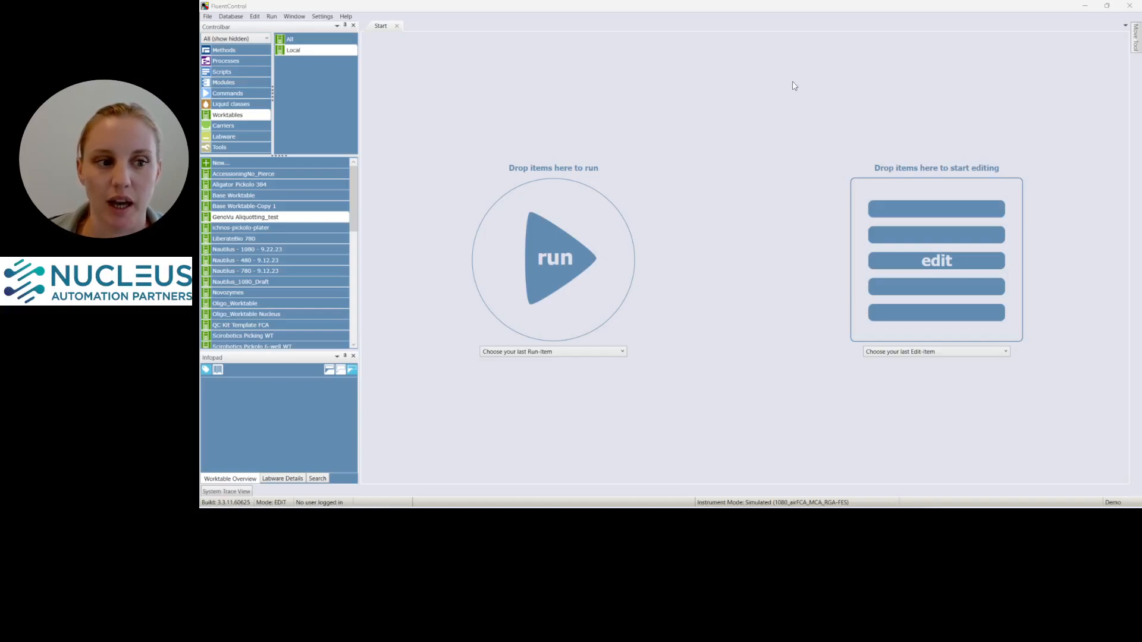
pyautogui.click(208, 16)
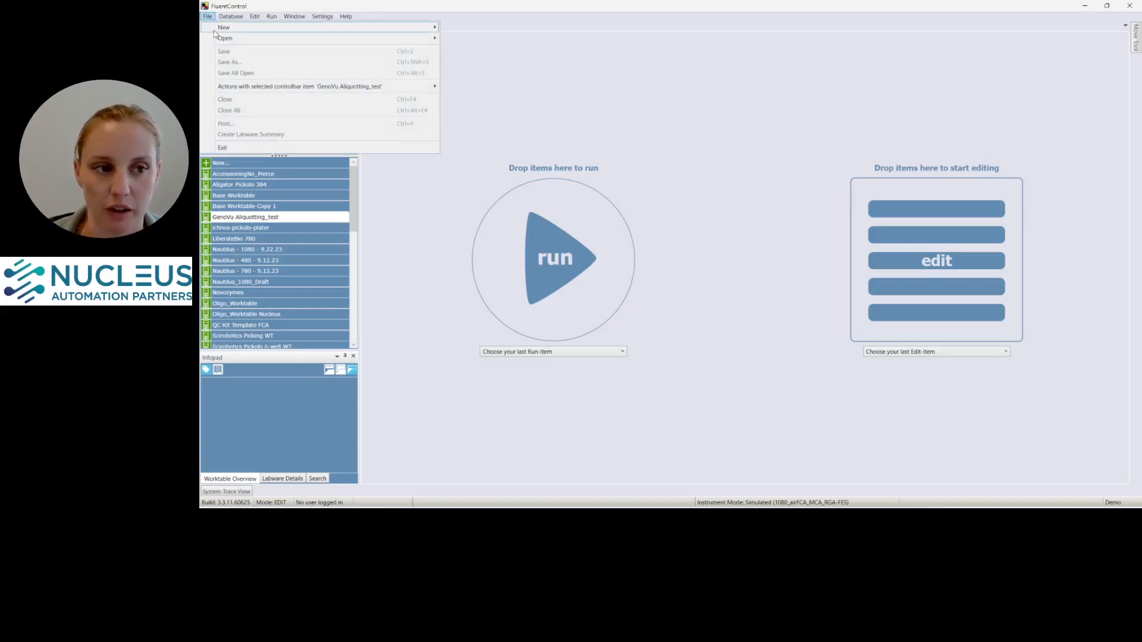
pyautogui.moveTo(214, 29)
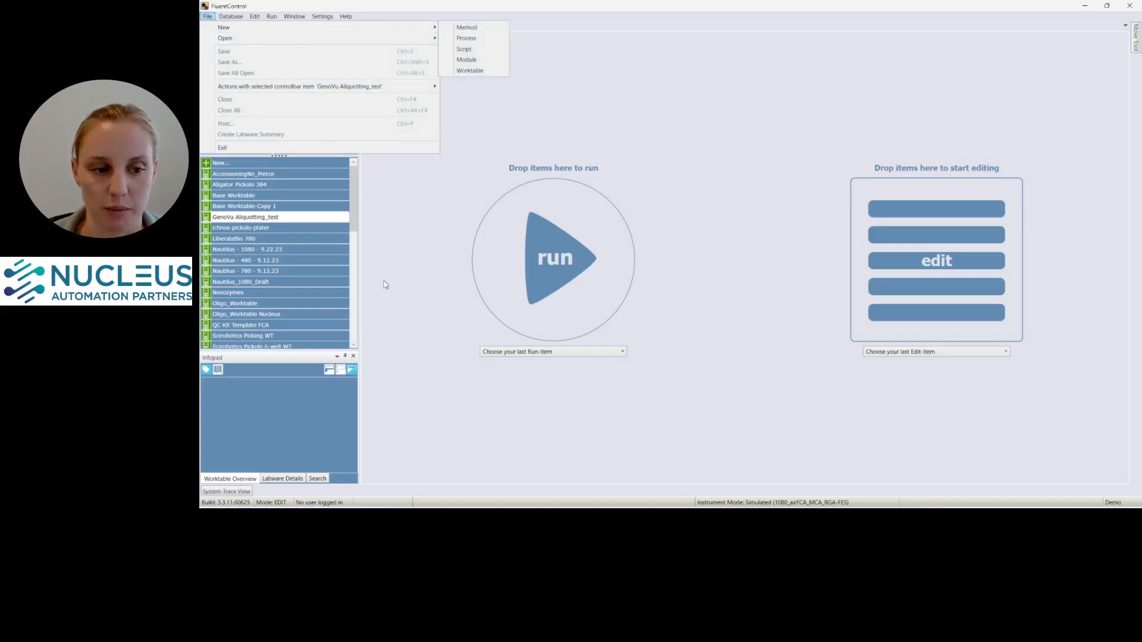
pyautogui.press('Escape')
pyautogui.press('Escape')
# Step: Create a new worktable and open it for editing in the 3D worktable area
pyautogui.click(224, 50)
pyautogui.click(219, 115)
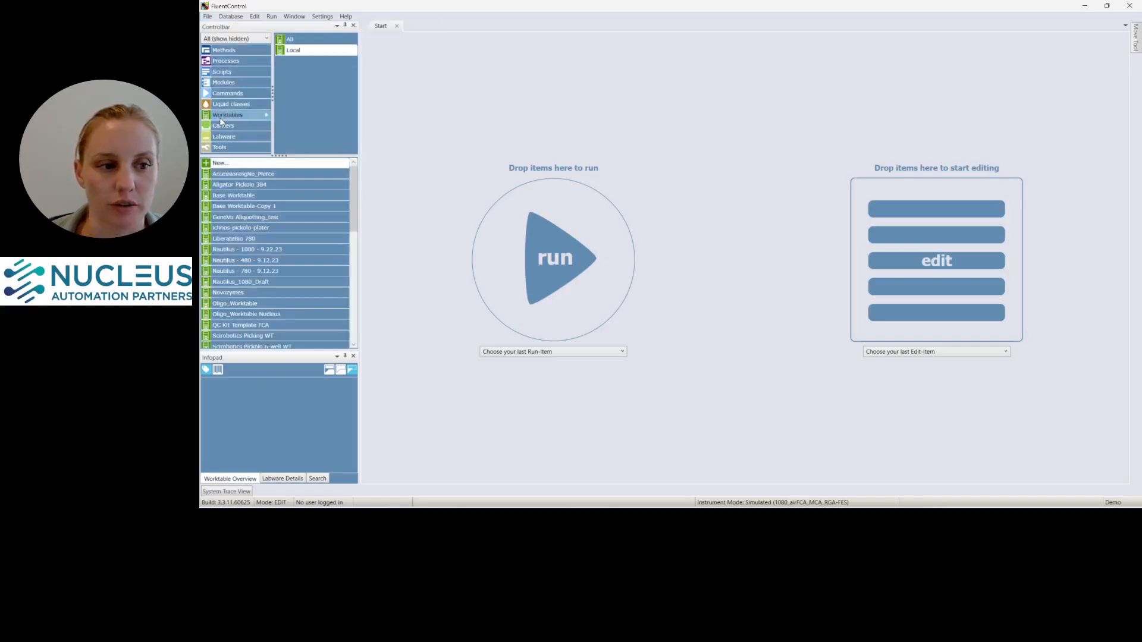
pyautogui.doubleClick(225, 162)
pyautogui.moveTo(259, 282); pyautogui.dragTo(666, 101)
# Step: Name the new worktable "Example Worktable_1" and save it
pyautogui.click(672, 82)
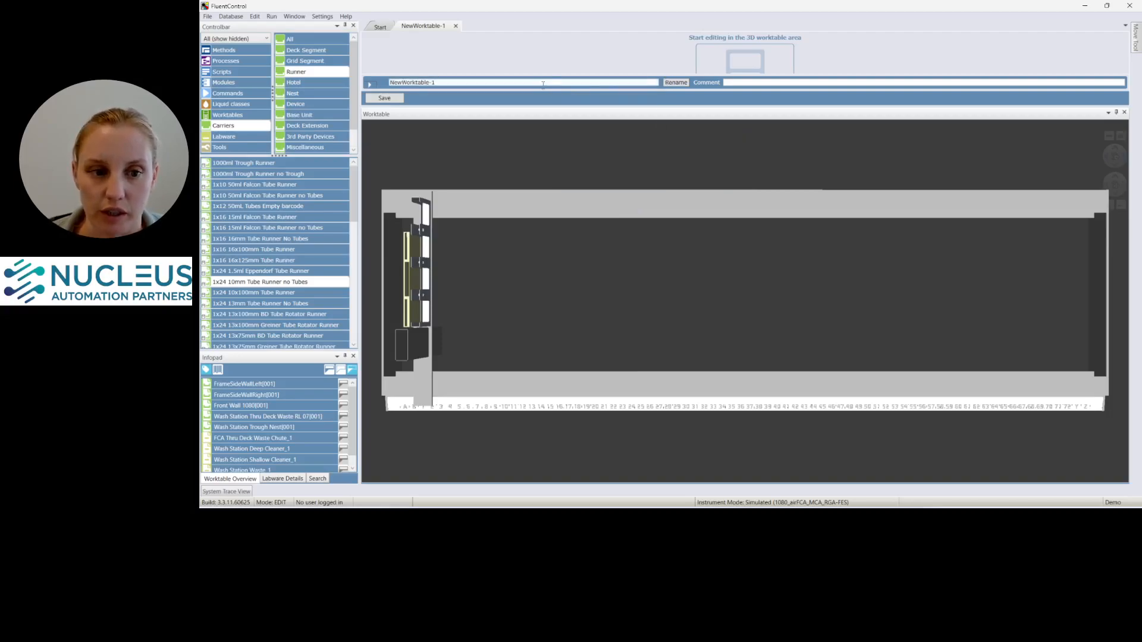
pyautogui.write('Exsam')
pyautogui.press('BackSpace')
pyautogui.press('BackSpace')
pyautogui.press('BackSpace')
pyautogui.write('ample Worktable_1')
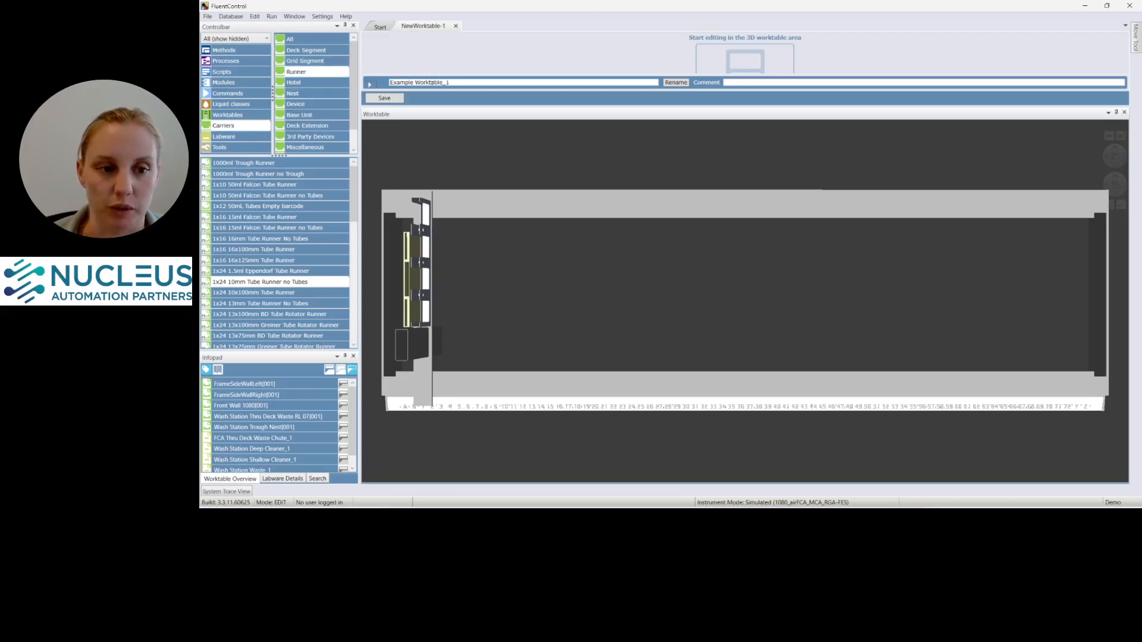
pyautogui.click(384, 99)
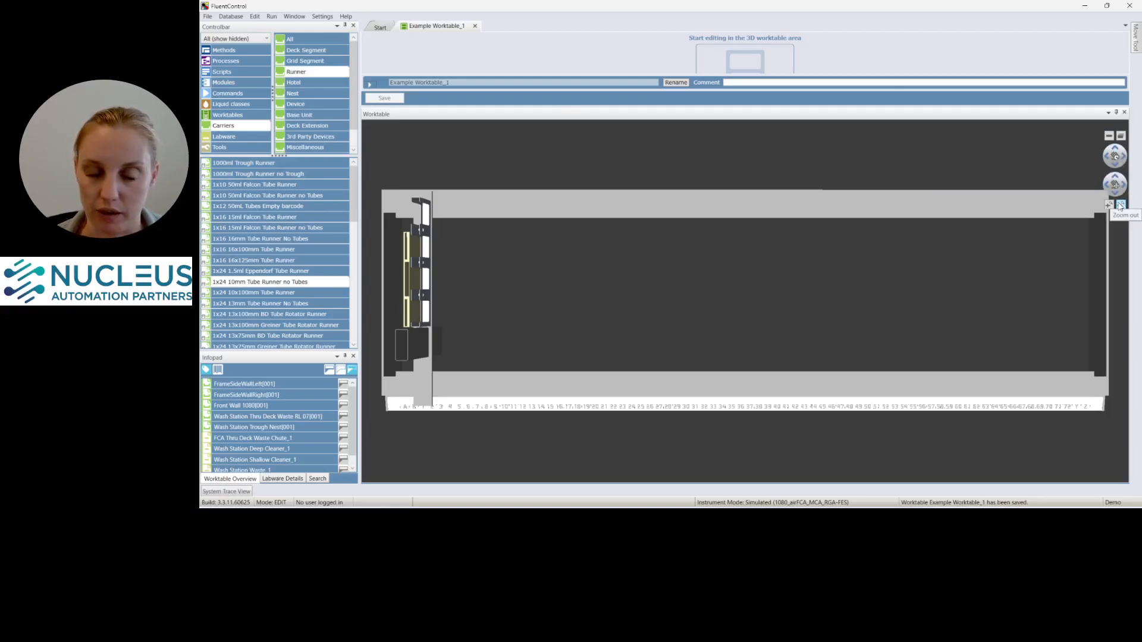
# Step: Examine the empty deck in perspective and top view, rotating, shifting and zooming it with the built-in view controls
pyautogui.click(1121, 136)
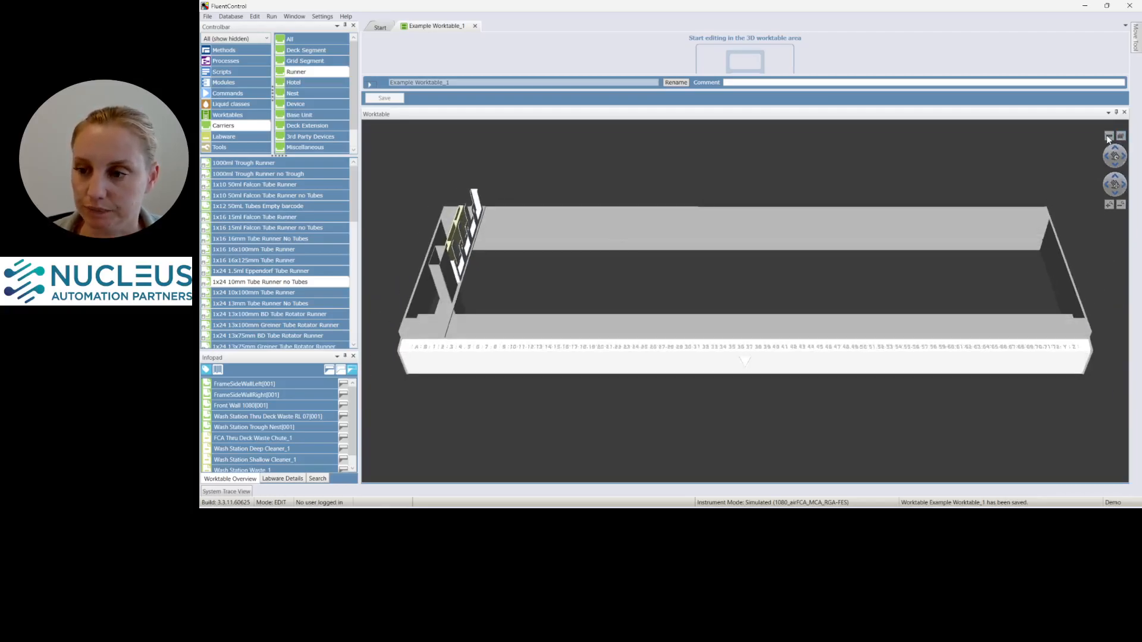
pyautogui.click(1108, 136)
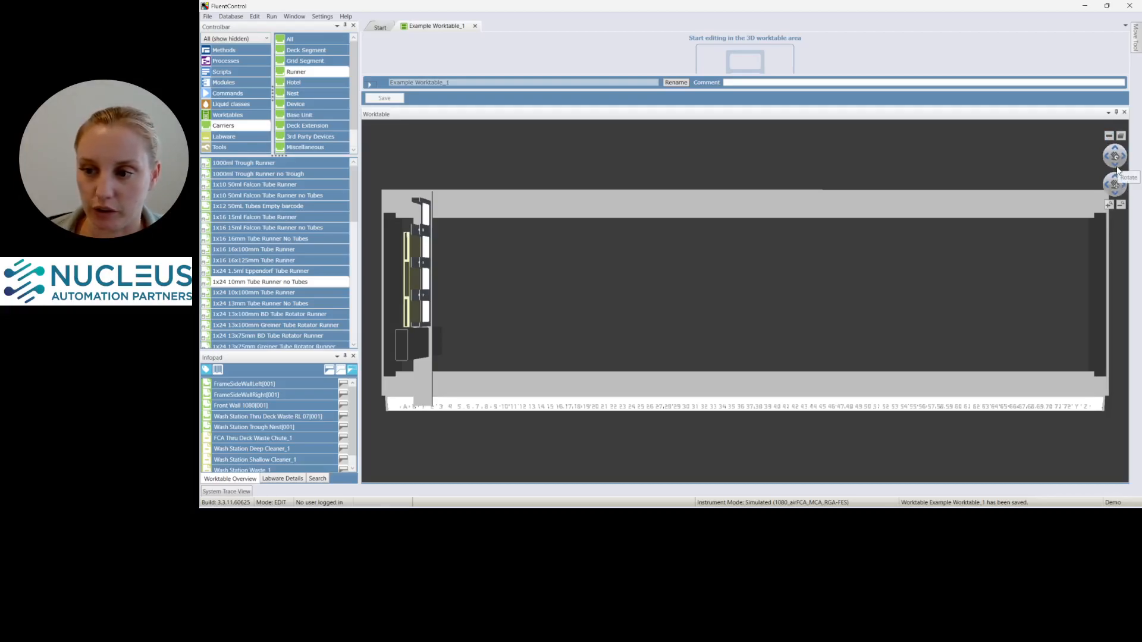
pyautogui.moveTo(1115, 154); pyautogui.dragTo(1117, 196)
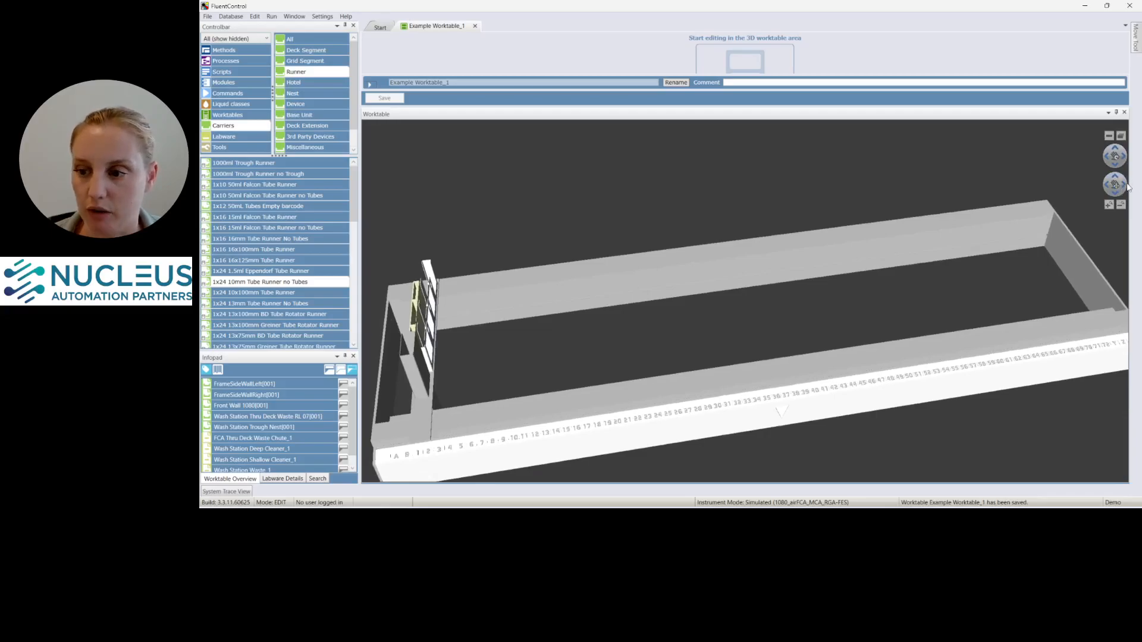
pyautogui.click(1125, 184)
pyautogui.click(1108, 184)
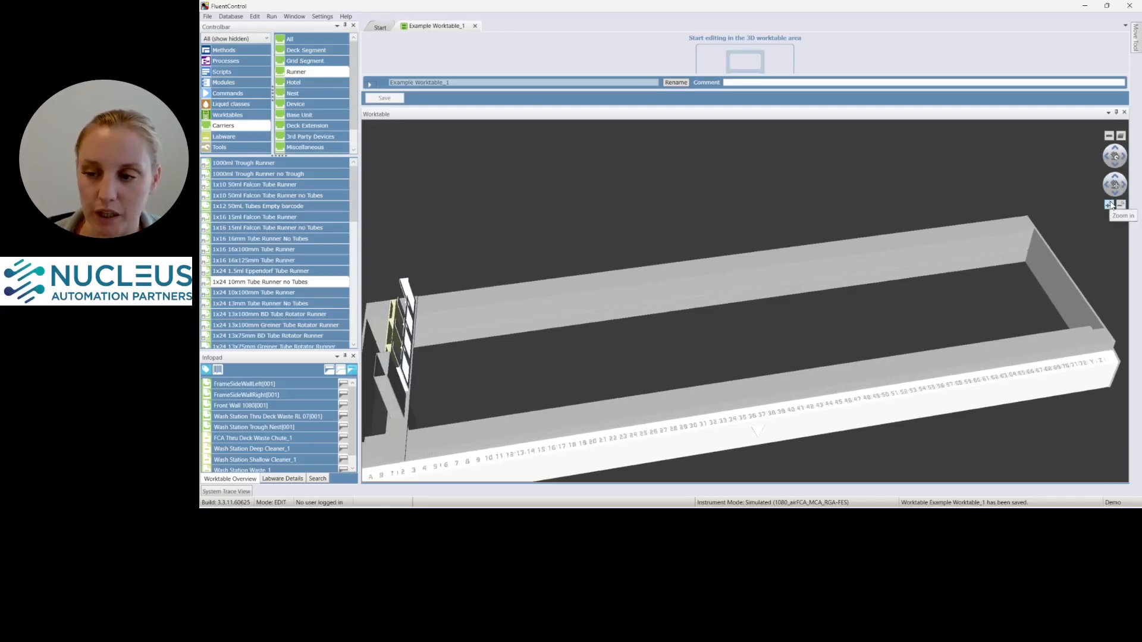
pyautogui.click(1109, 205)
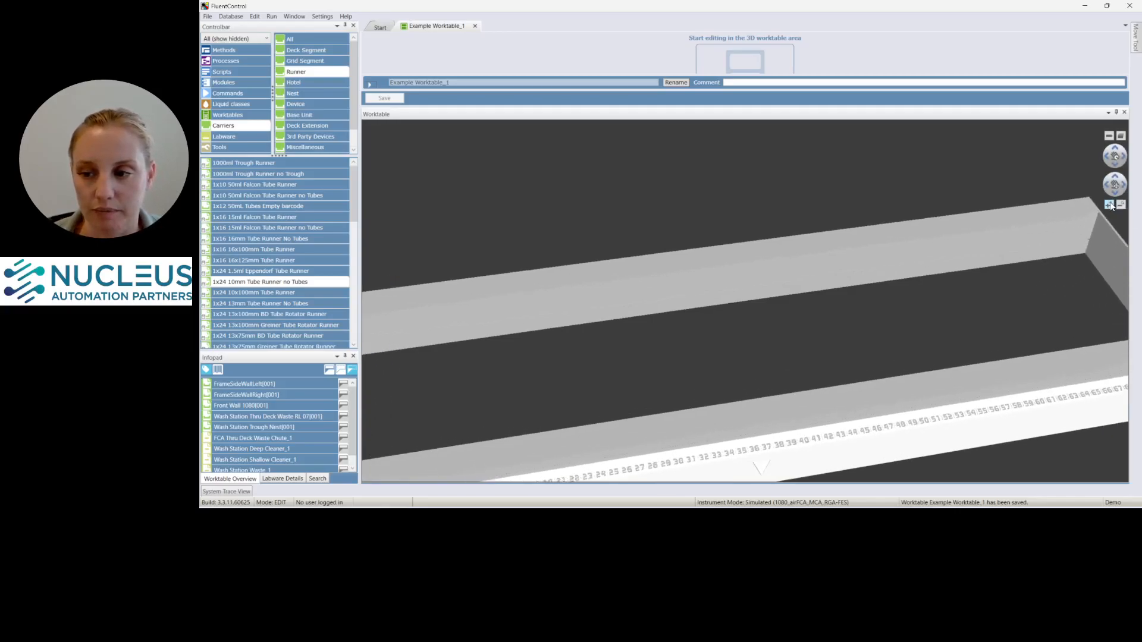
pyautogui.click(1121, 206)
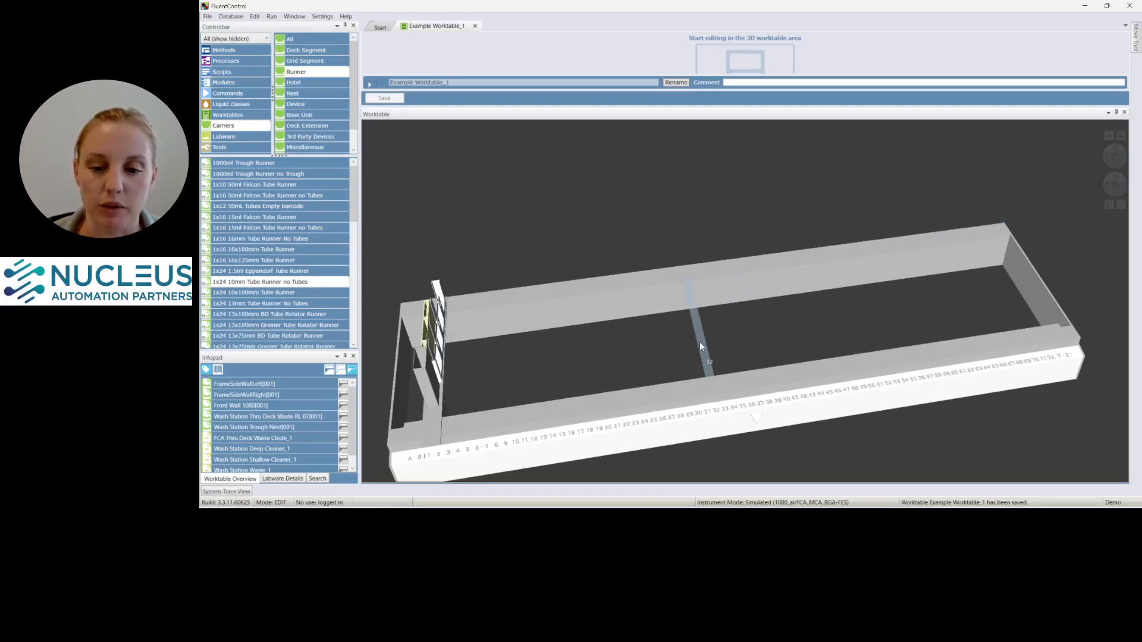
# Step: Examine the deck freely from different angles and distances with direct view navigation, ending in the top view
pyautogui.moveTo(699, 341)
pyautogui.mouseDown()
pyautogui.moveTo(698, 319)
pyautogui.moveTo(660, 271)
pyautogui.moveTo(609, 323)
pyautogui.moveTo(690, 263)
pyautogui.moveTo(704, 163)
pyautogui.moveTo(663, 298)
pyautogui.moveTo(686, 347)
pyautogui.mouseUp()
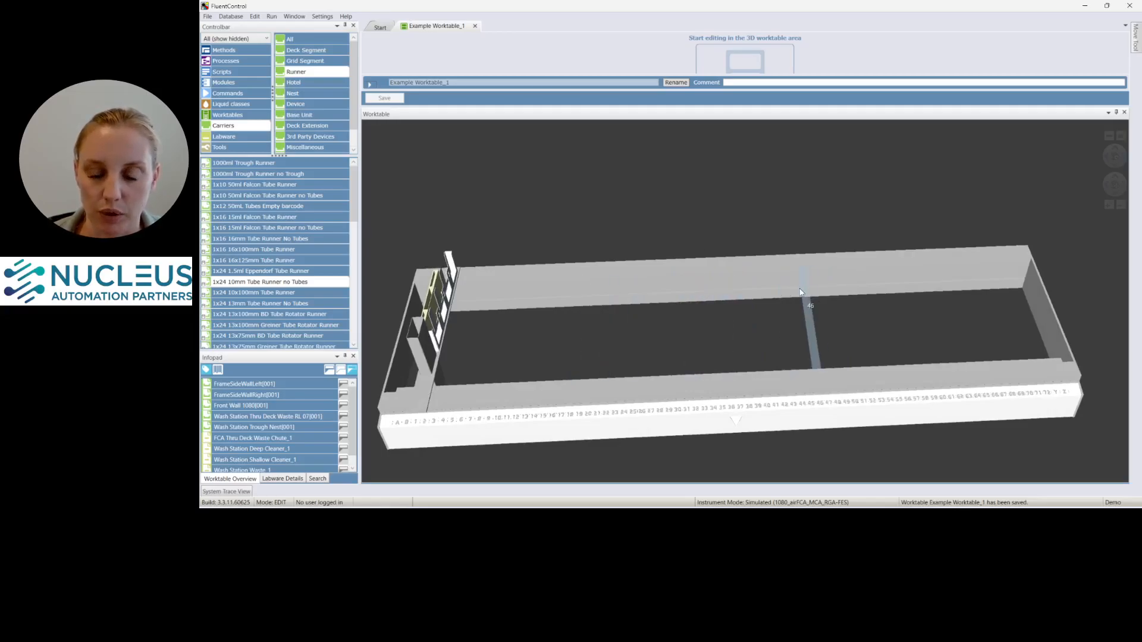
pyautogui.moveTo(800, 289)
pyautogui.mouseDown()
pyautogui.moveTo(808, 247)
pyautogui.moveTo(730, 271)
pyautogui.moveTo(807, 276)
pyautogui.moveTo(762, 250)
pyautogui.moveTo(757, 273)
pyautogui.moveTo(834, 303)
pyautogui.moveTo(808, 277)
pyautogui.mouseUp()
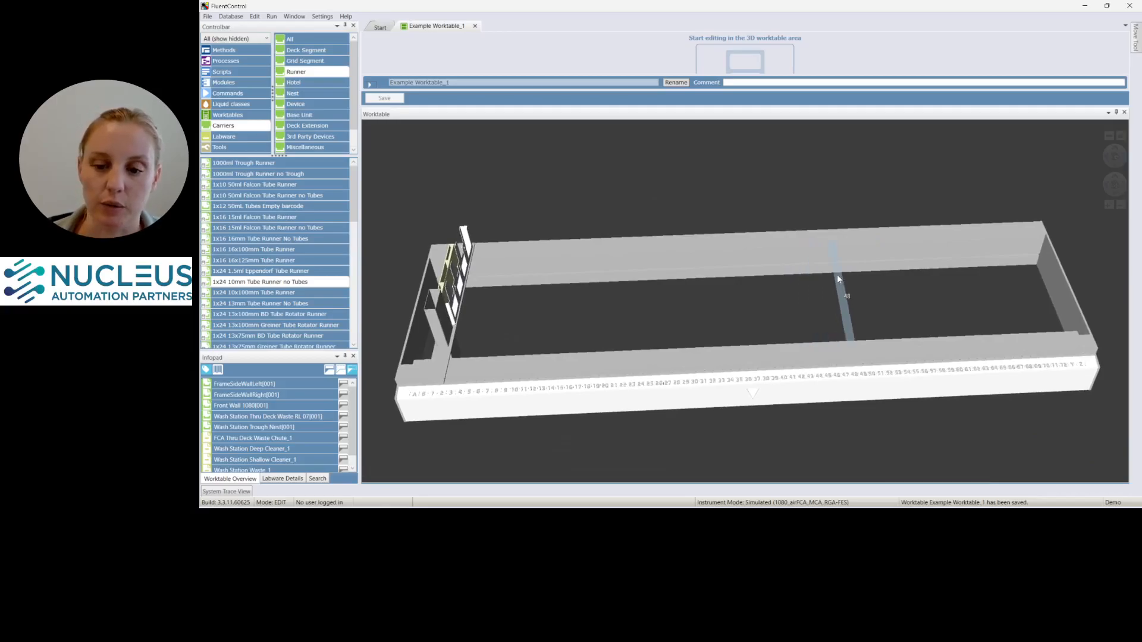
pyautogui.scroll(5, 819, 275)
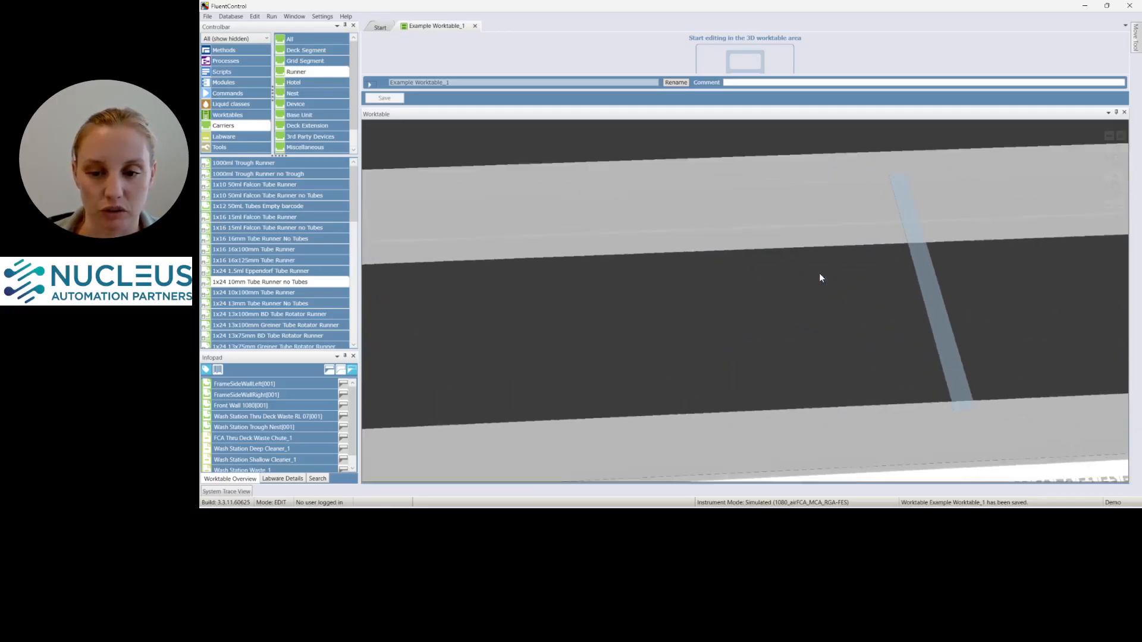
pyautogui.scroll(-5, 819, 275)
pyautogui.scroll(6, 817, 271)
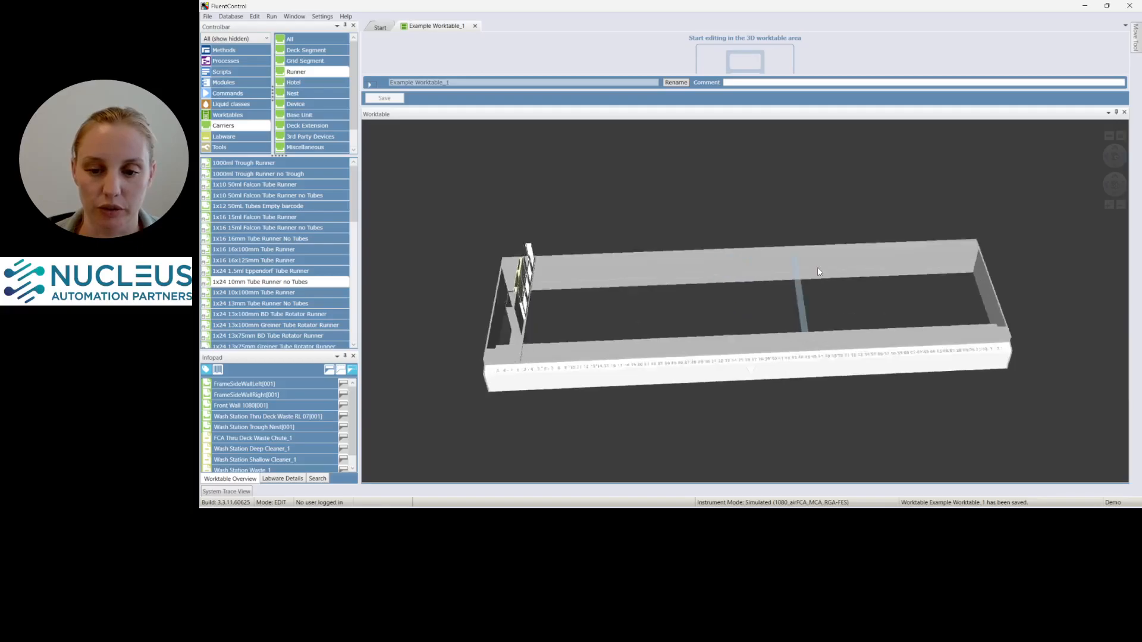
pyautogui.scroll(-2, 818, 270)
pyautogui.moveTo(768, 294); pyautogui.dragTo(812, 239)
pyautogui.moveTo(639, 294)
pyautogui.mouseDown()
pyautogui.moveTo(743, 363)
pyautogui.moveTo(673, 333)
pyautogui.moveTo(648, 297)
pyautogui.moveTo(644, 278)
pyautogui.moveTo(688, 258)
pyautogui.moveTo(650, 363)
pyautogui.moveTo(640, 308)
pyautogui.mouseUp()
pyautogui.scroll(-3, 641, 308)
pyautogui.moveTo(747, 317); pyautogui.dragTo(718, 254)
pyautogui.scroll(3, 602, 297)
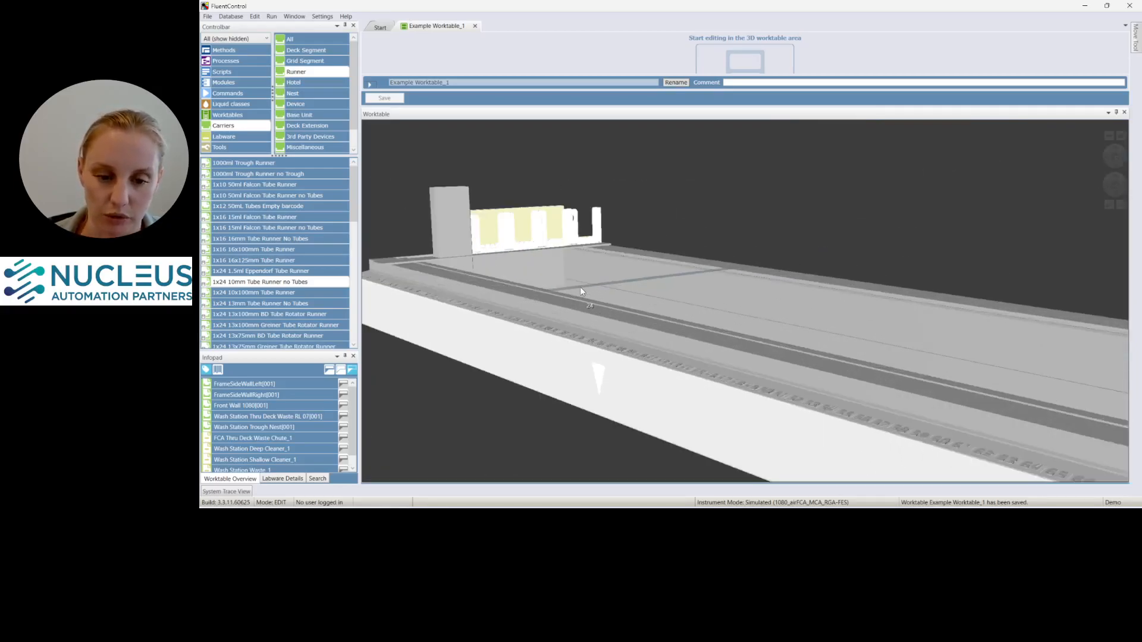
pyautogui.scroll(-2, 583, 289)
pyautogui.moveTo(585, 287); pyautogui.dragTo(787, 380)
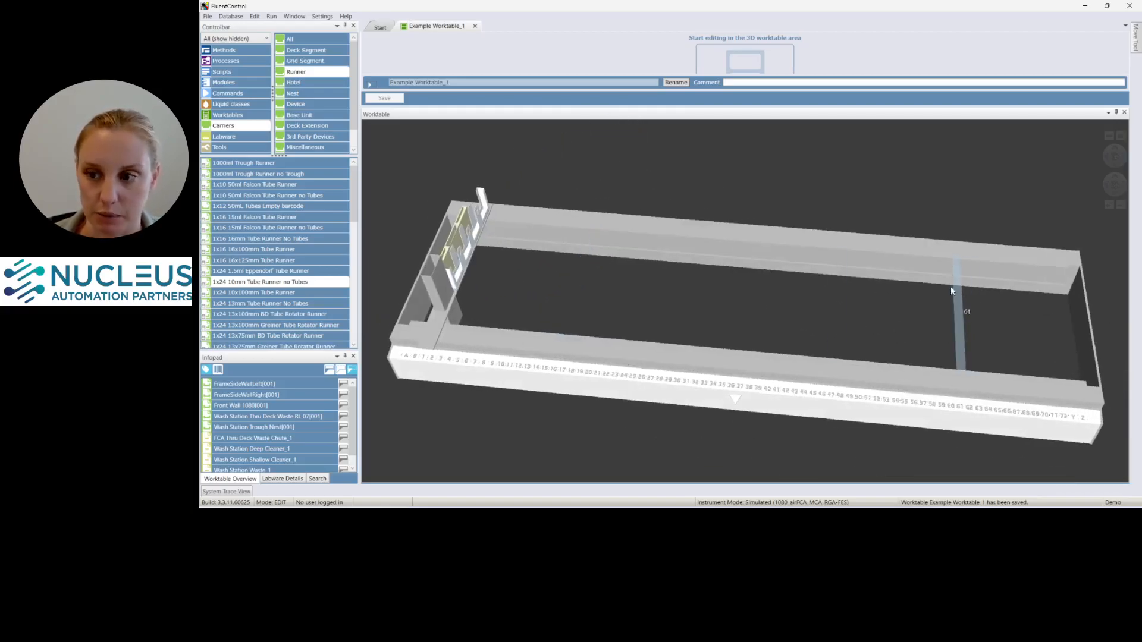
pyautogui.click(1109, 136)
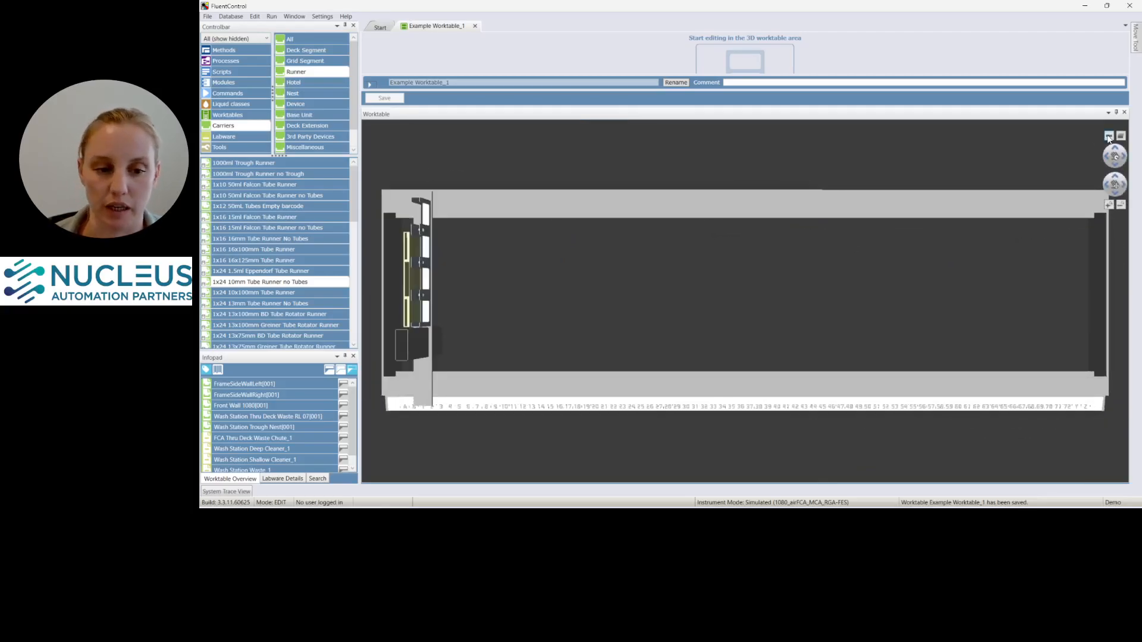
# Step: Add four 20 Grid Back Extension segments side by side to cover the whole rear edge of the deck
pyautogui.scroll(-2, 879, 260)
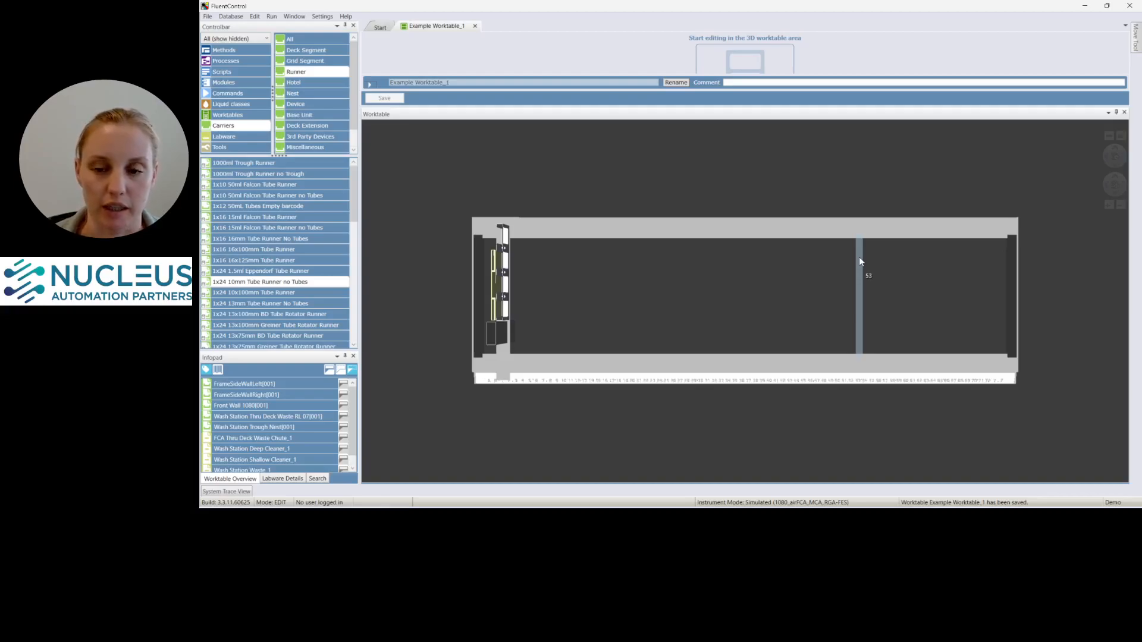
pyautogui.moveTo(859, 256); pyautogui.dragTo(841, 190)
pyautogui.moveTo(433, 203); pyautogui.dragTo(777, 201)
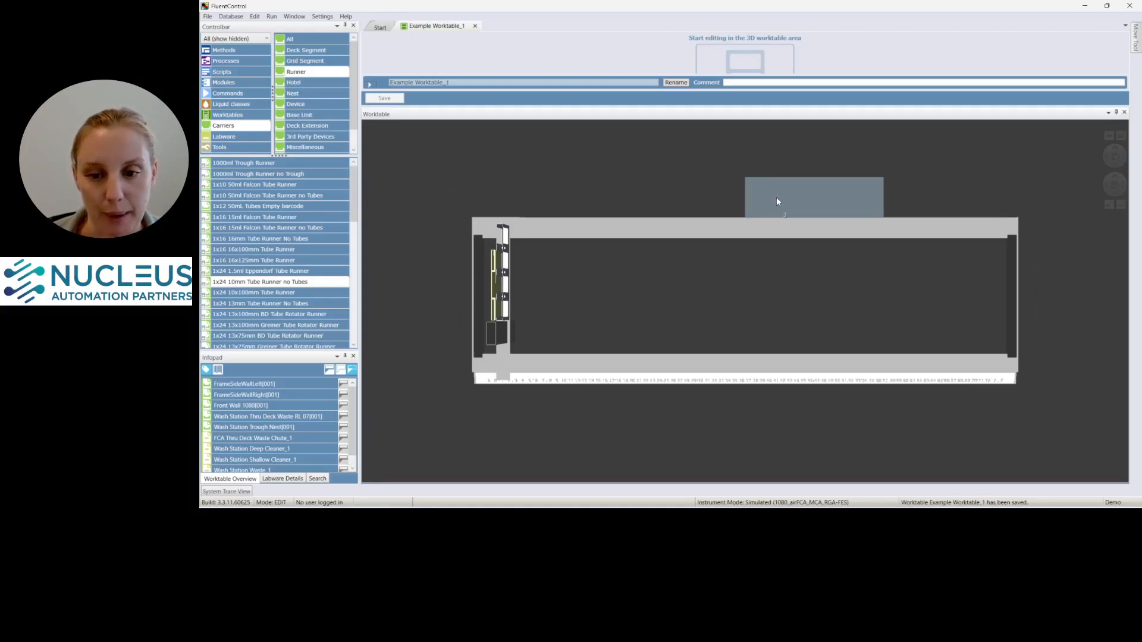
pyautogui.moveTo(849, 195); pyautogui.dragTo(427, 192)
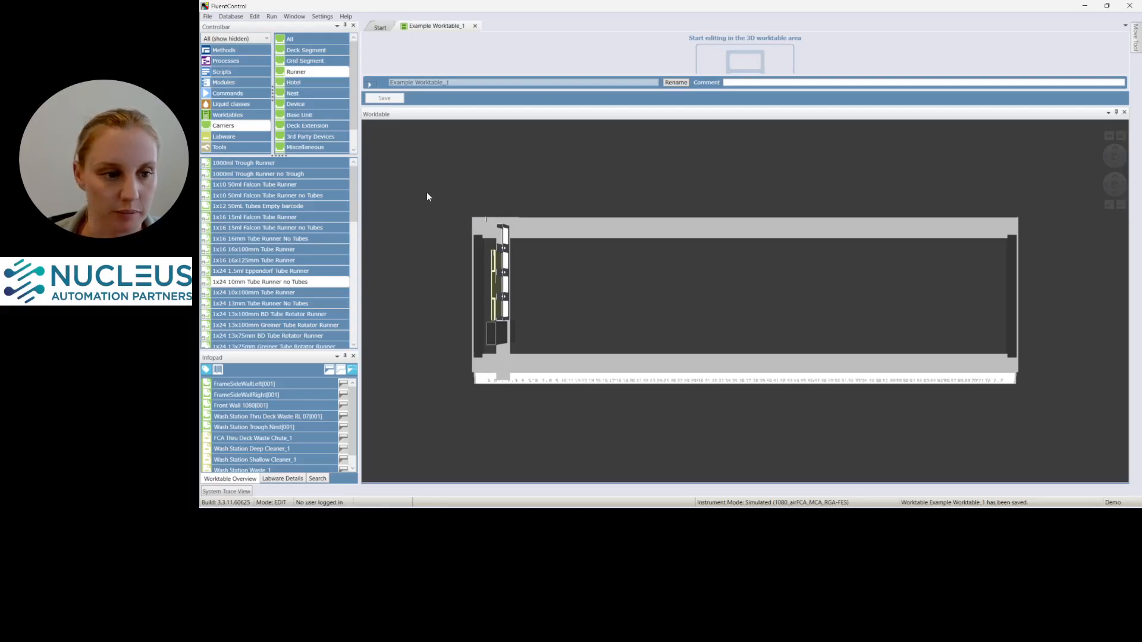
pyautogui.click(326, 61)
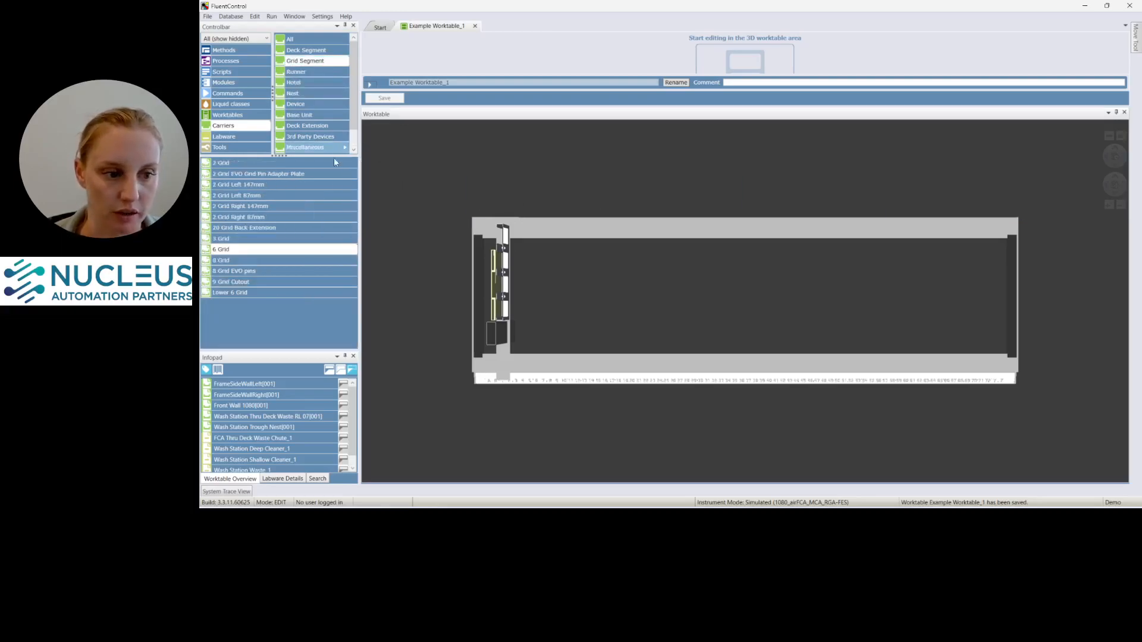
pyautogui.moveTo(272, 227); pyautogui.dragTo(493, 201)
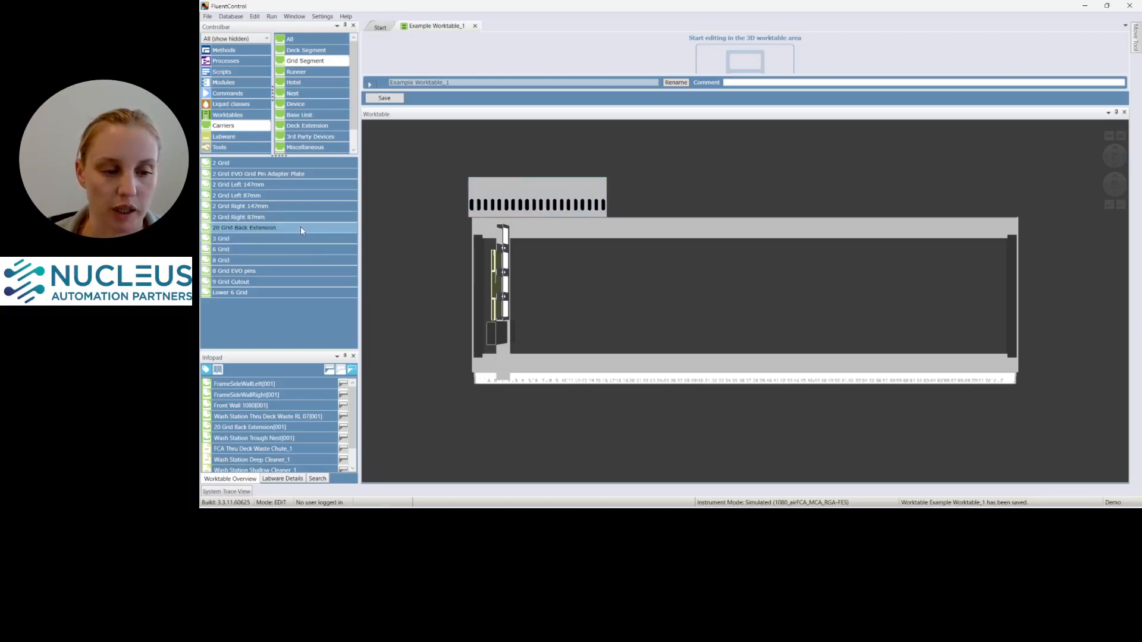
pyautogui.moveTo(301, 229); pyautogui.dragTo(638, 204)
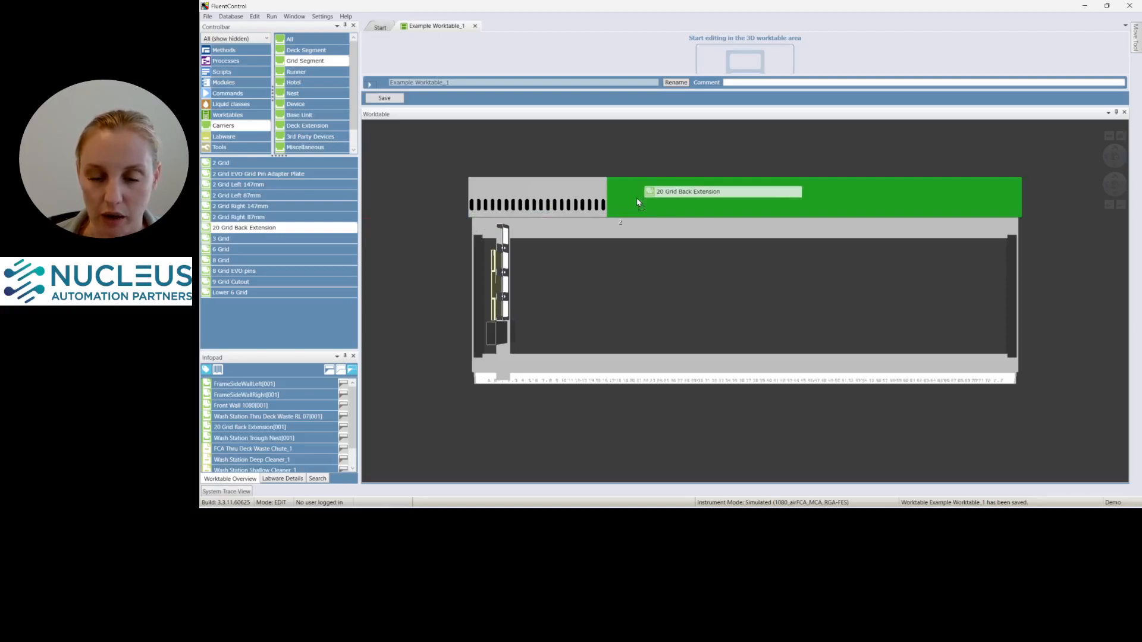
pyautogui.moveTo(636, 197); pyautogui.dragTo(636, 195)
pyautogui.moveTo(320, 228); pyautogui.dragTo(781, 200)
pyautogui.moveTo(250, 228); pyautogui.dragTo(608, 314)
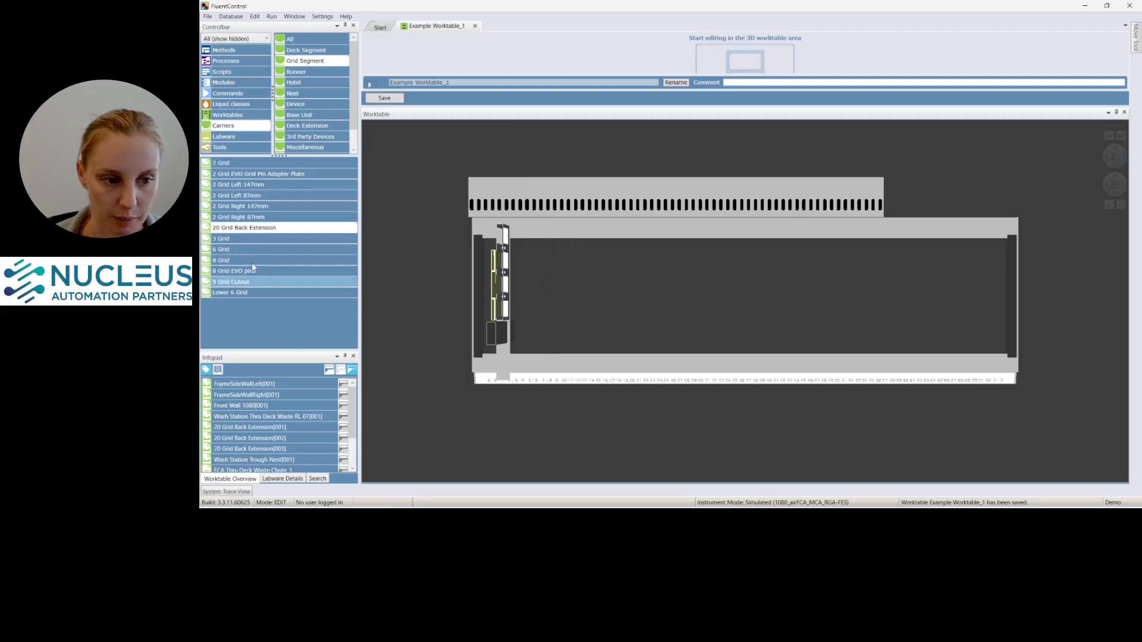
pyautogui.moveTo(262, 227); pyautogui.dragTo(947, 198)
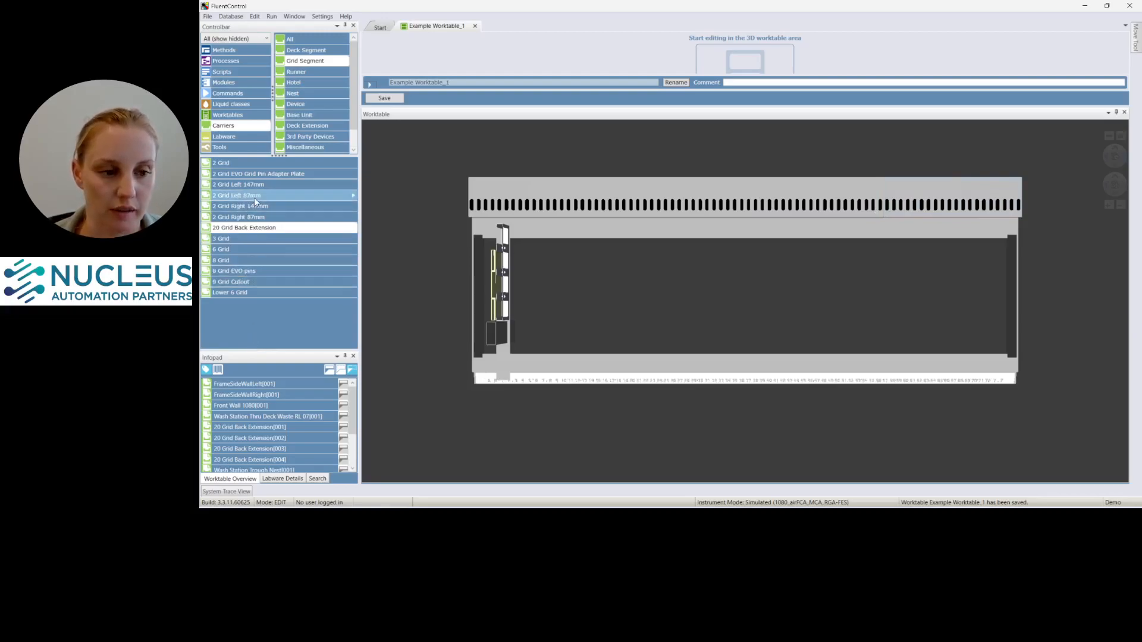
# Step: Attach a 2 Grid Left 87mm segment to the deck's left side and a 2 Grid Right 87mm segment to its right side
pyautogui.moveTo(257, 199); pyautogui.dragTo(491, 320)
pyautogui.moveTo(247, 216); pyautogui.dragTo(1033, 327)
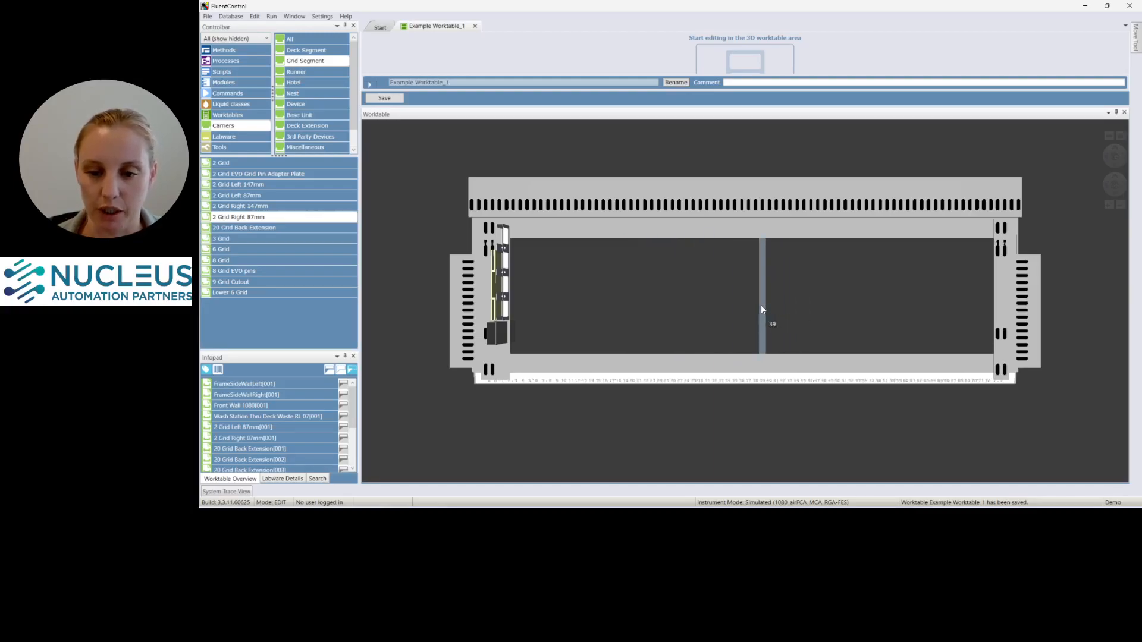
pyautogui.scroll(5, 761, 305)
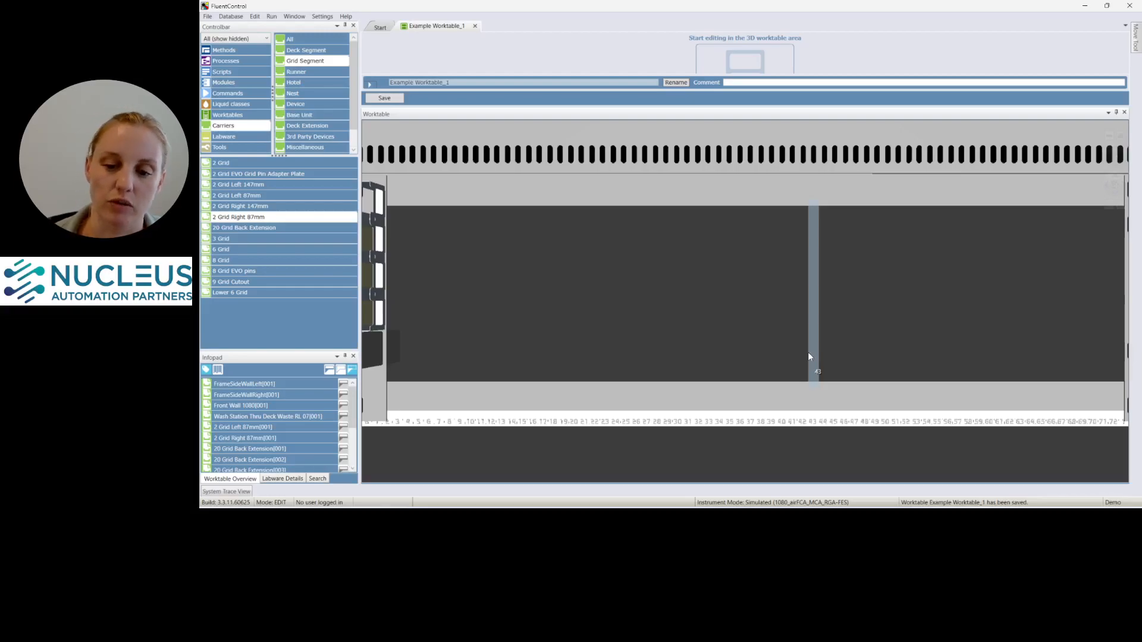
# Step: Place a 6 Landscape 61mm Nest deck segment near the middle of the deck at grid 32
pyautogui.moveTo(807, 352)
pyautogui.mouseDown()
pyautogui.moveTo(791, 370)
pyautogui.moveTo(662, 323)
pyautogui.moveTo(688, 315)
pyautogui.moveTo(626, 326)
pyautogui.moveTo(357, 89)
pyautogui.moveTo(342, 55)
pyautogui.mouseUp()
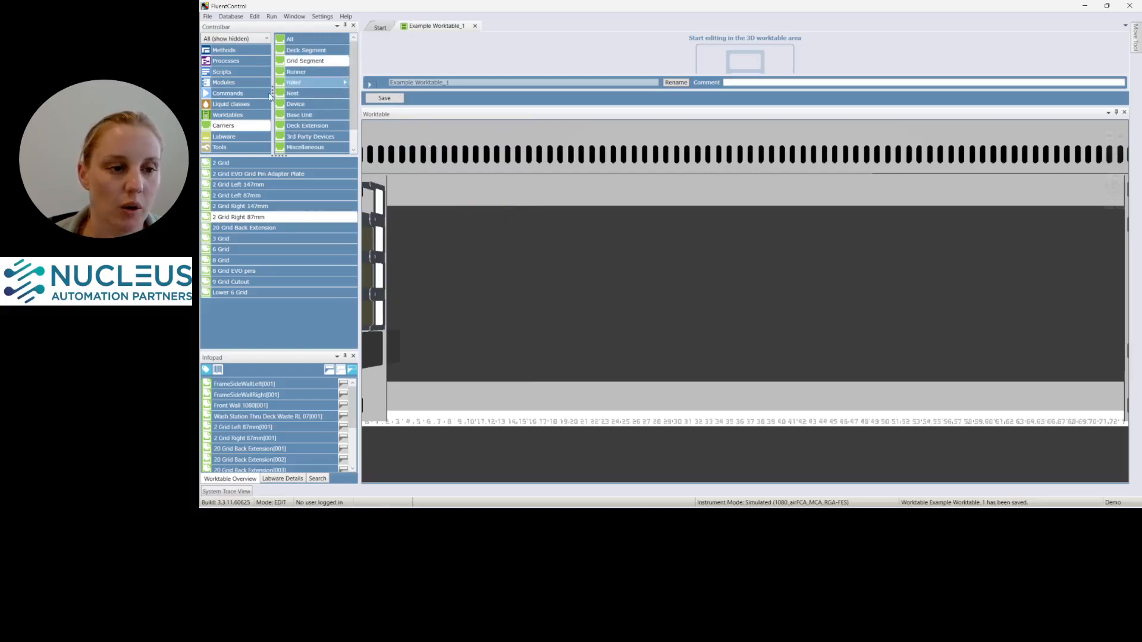
pyautogui.click(299, 51)
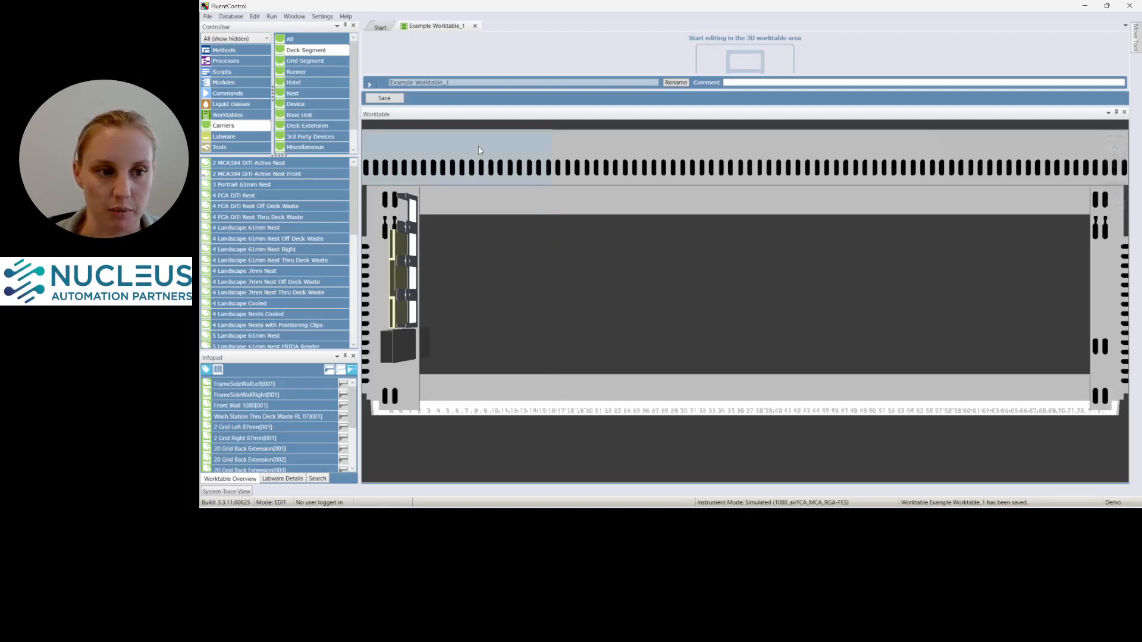
pyautogui.scroll(-2, 293, 241)
pyautogui.scroll(-1, 293, 242)
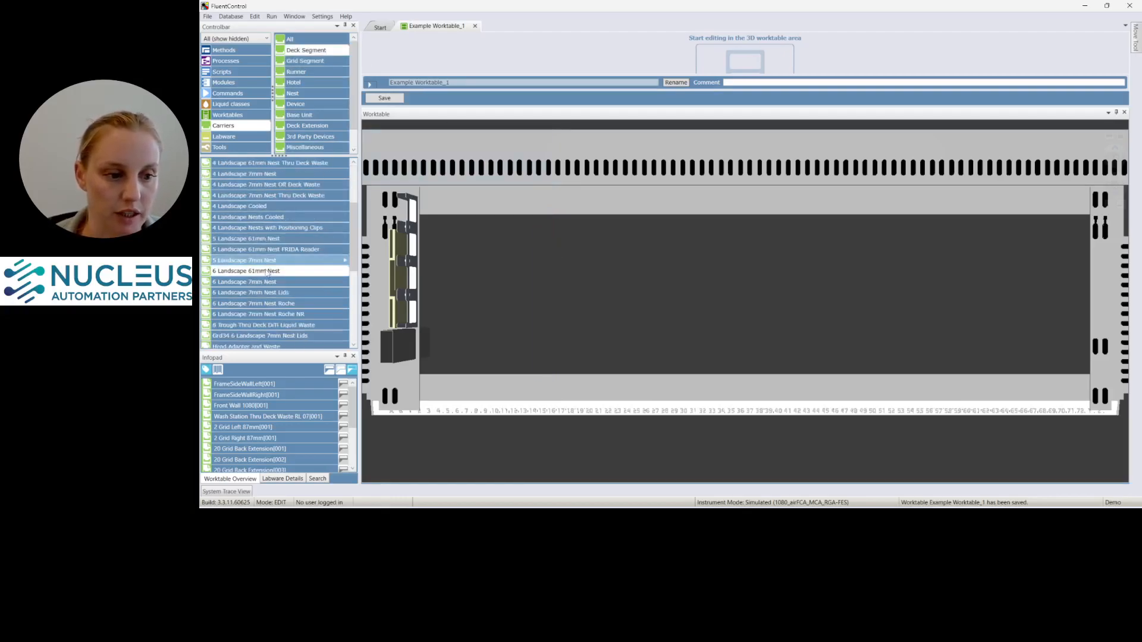
pyautogui.moveTo(263, 272); pyautogui.dragTo(731, 294)
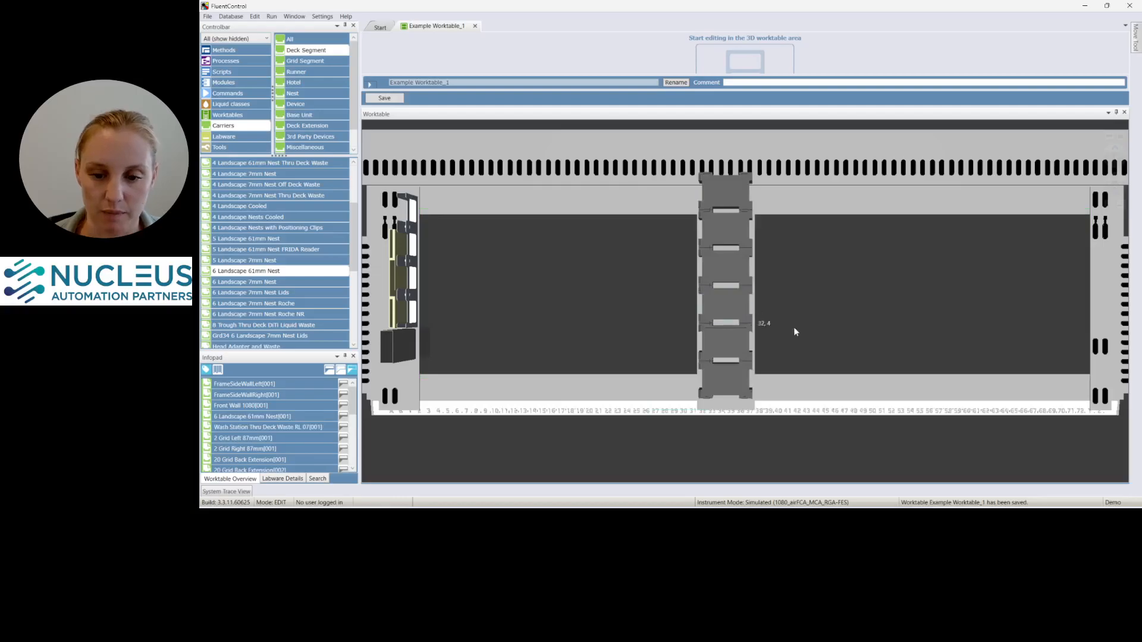
pyautogui.moveTo(802, 386); pyautogui.dragTo(759, 230)
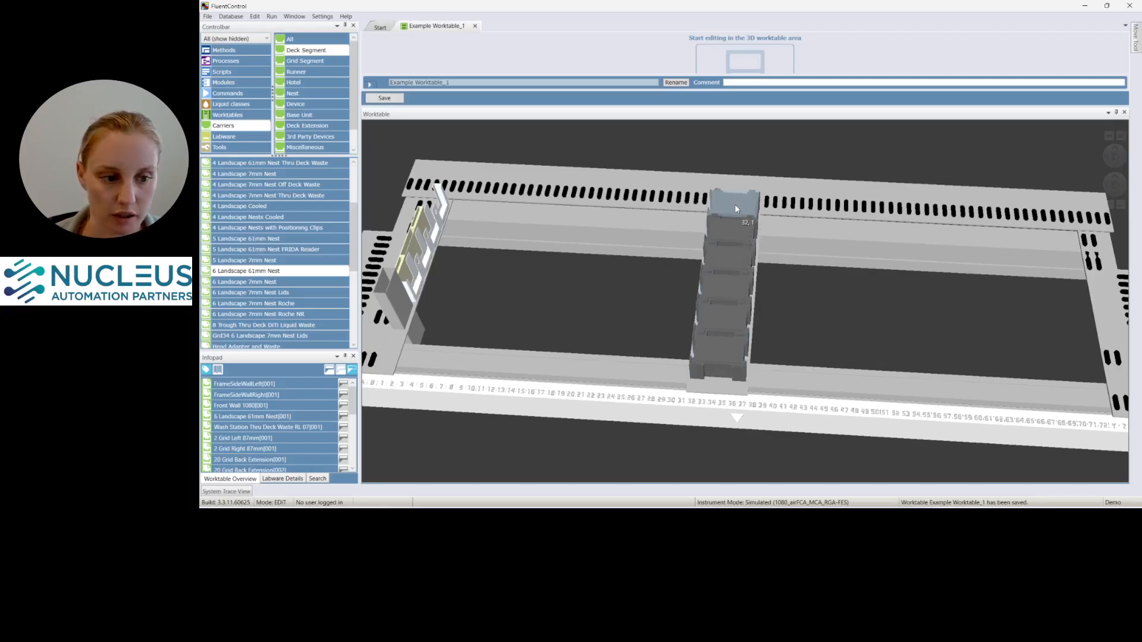
pyautogui.moveTo(726, 419); pyautogui.dragTo(738, 332)
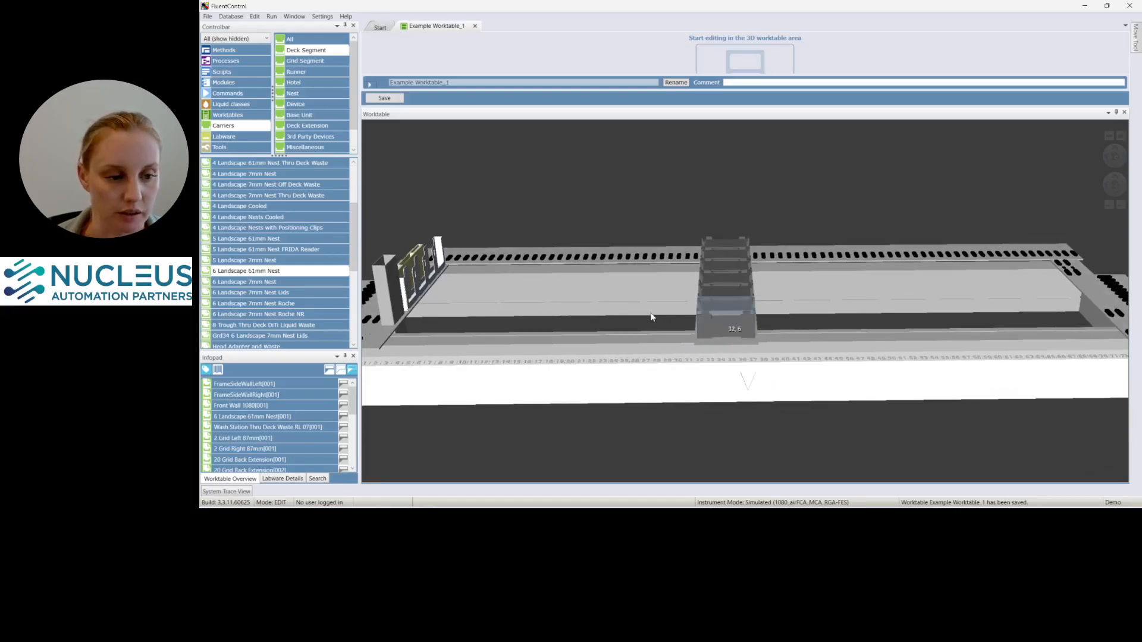
# Step: Place two 6 Landscape 7mm Nest segments side by side on the deck, directly right of the wash station
pyautogui.moveTo(243, 283); pyautogui.dragTo(408, 328)
pyautogui.moveTo(301, 279); pyautogui.dragTo(469, 333)
pyautogui.moveTo(638, 289); pyautogui.dragTo(640, 368)
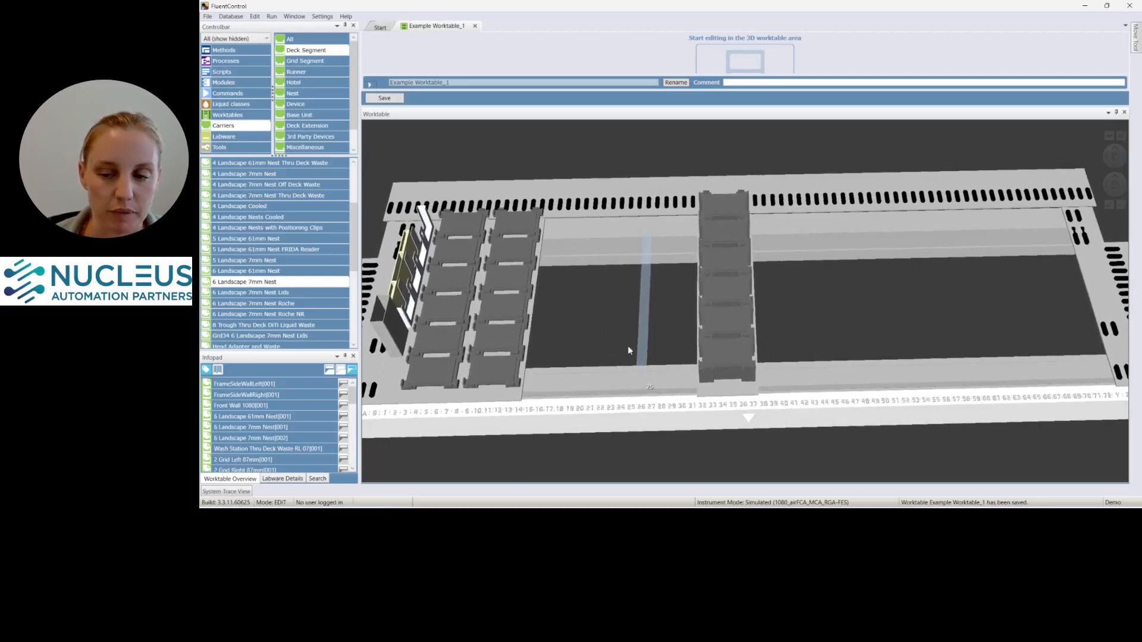
# Step: Place a 6 Grid segment at grid 15, directly right of the two 7mm nest segments
pyautogui.click(322, 59)
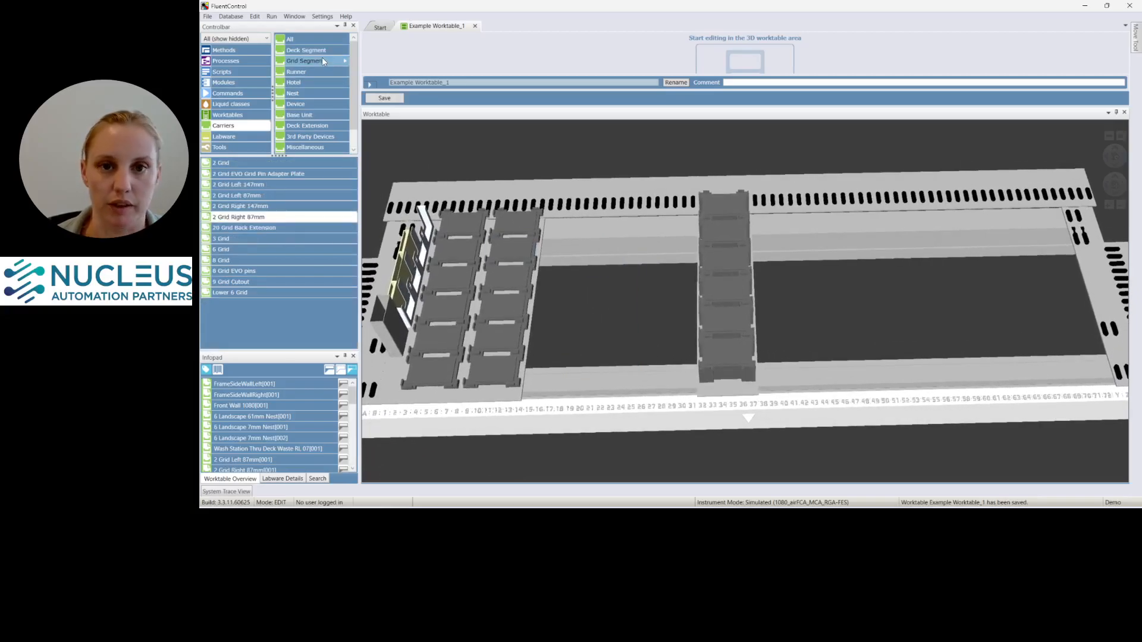
pyautogui.moveTo(223, 249); pyautogui.dragTo(541, 274)
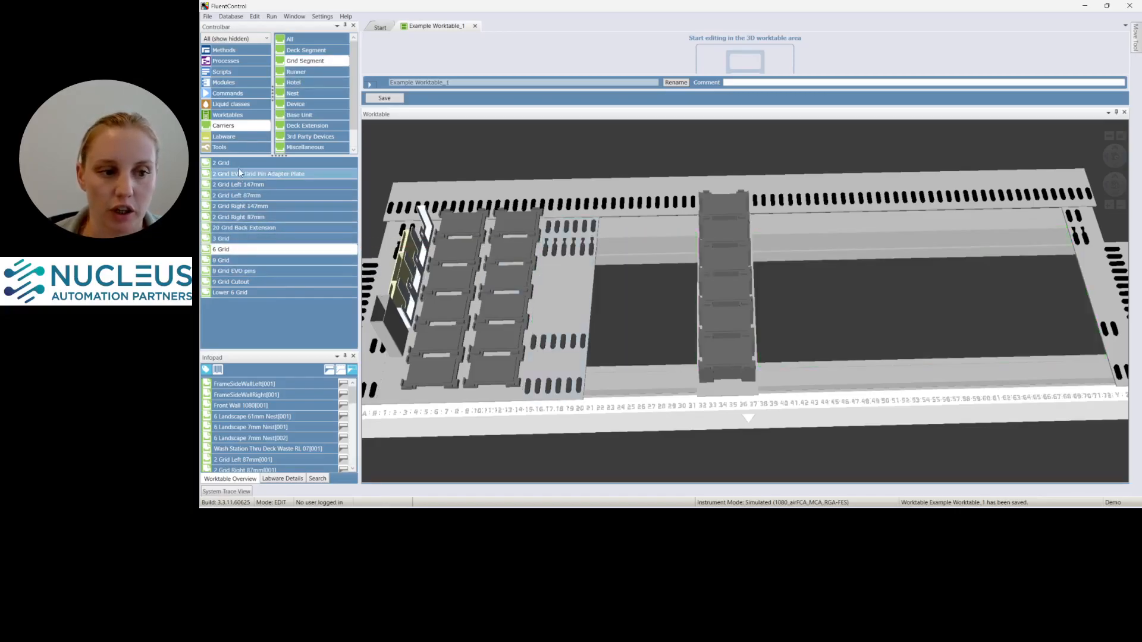
# Step: Try a 2 Grid and a 3 Grid segment side by side right of the 61mm nest segment, and delete both again
pyautogui.moveTo(238, 164); pyautogui.dragTo(796, 288)
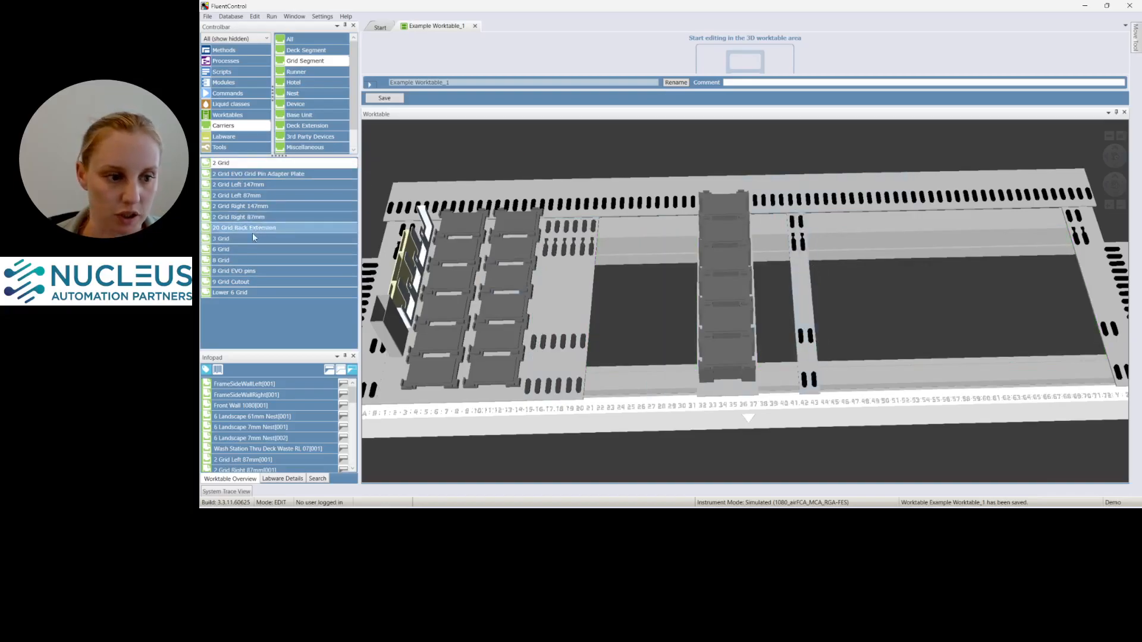
pyautogui.moveTo(237, 238); pyautogui.dragTo(822, 291)
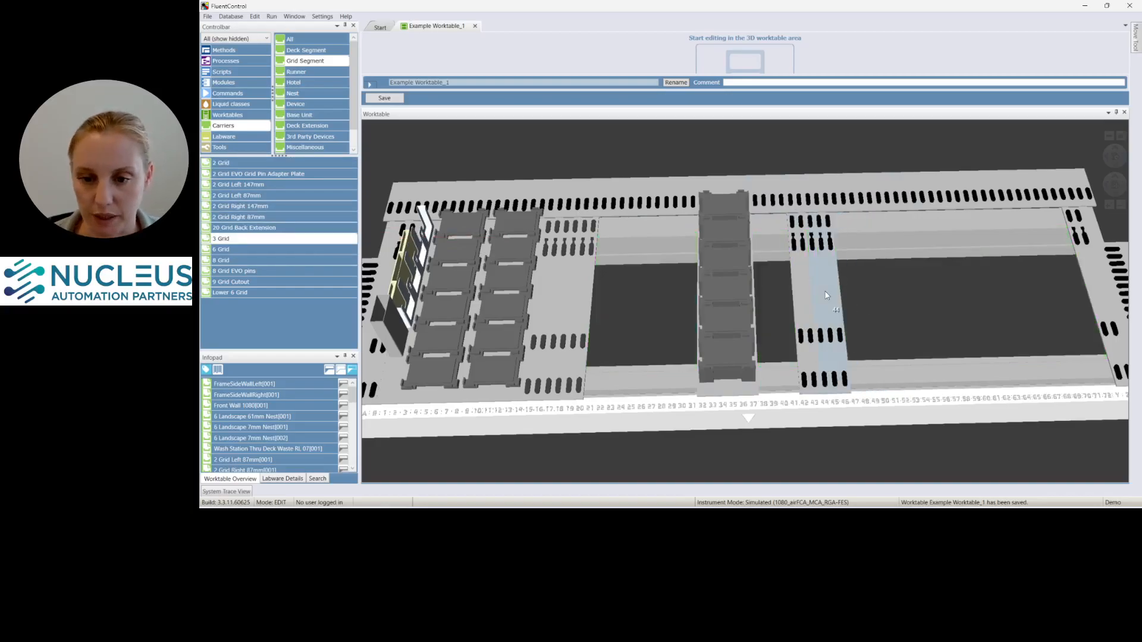
pyautogui.press('Delete')
pyautogui.click(802, 299)
pyautogui.press('Delete')
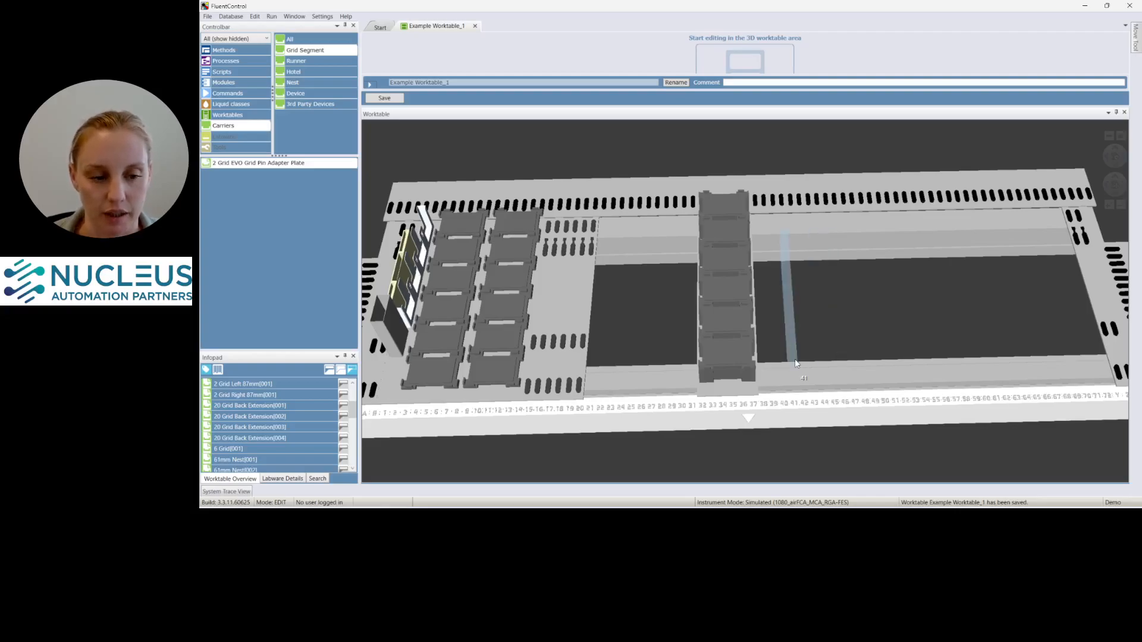
# Step: Move the 6 Landscape 61mm Nest segment to grid 21, flush against the 6 Grid segment
pyautogui.rightClick(744, 392)
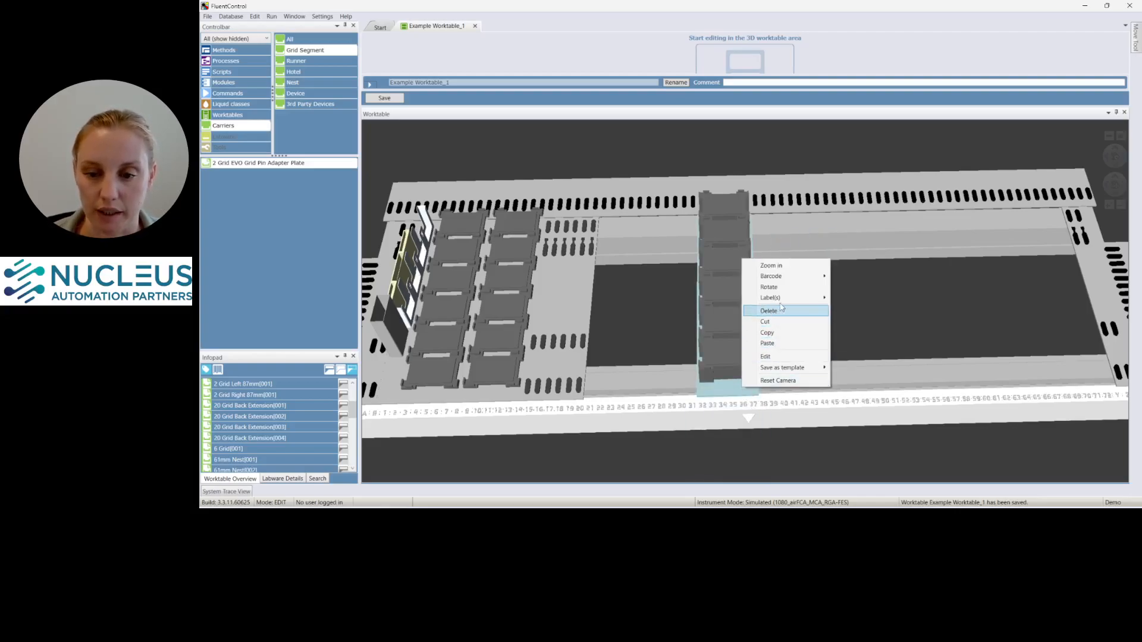
pyautogui.click(1005, 266)
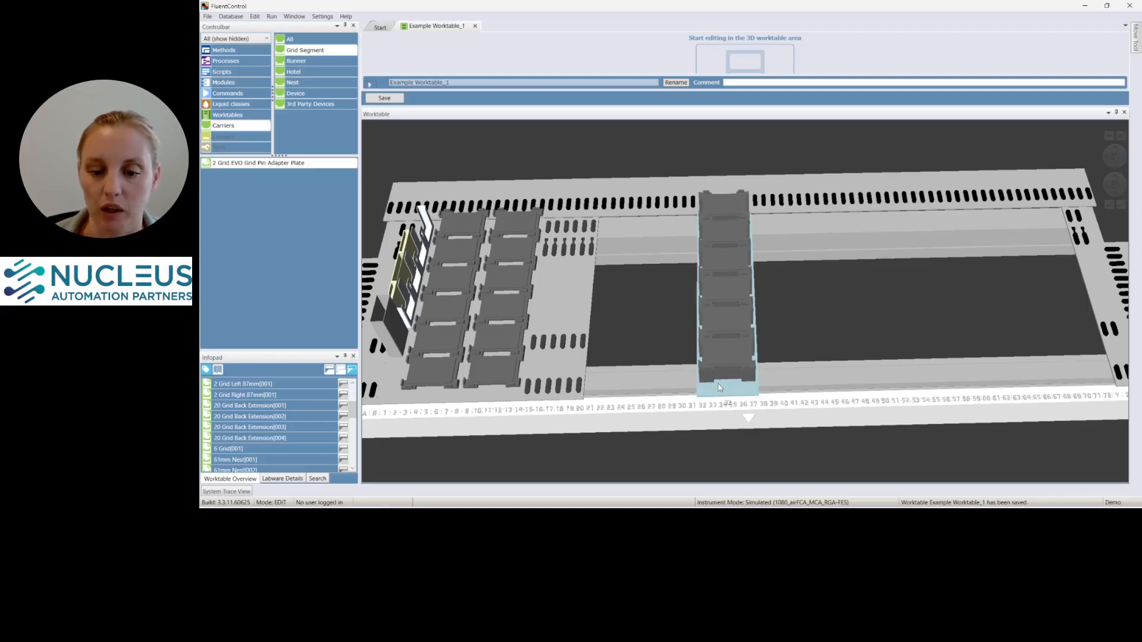
pyautogui.moveTo(718, 388); pyautogui.dragTo(620, 366)
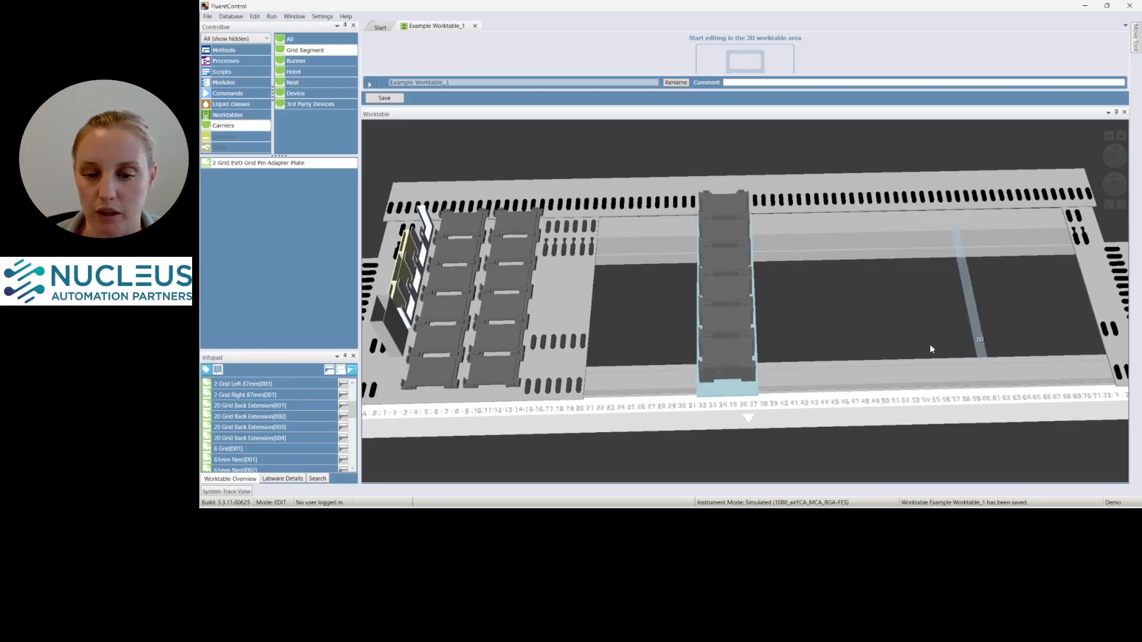
pyautogui.moveTo(725, 389); pyautogui.dragTo(601, 335)
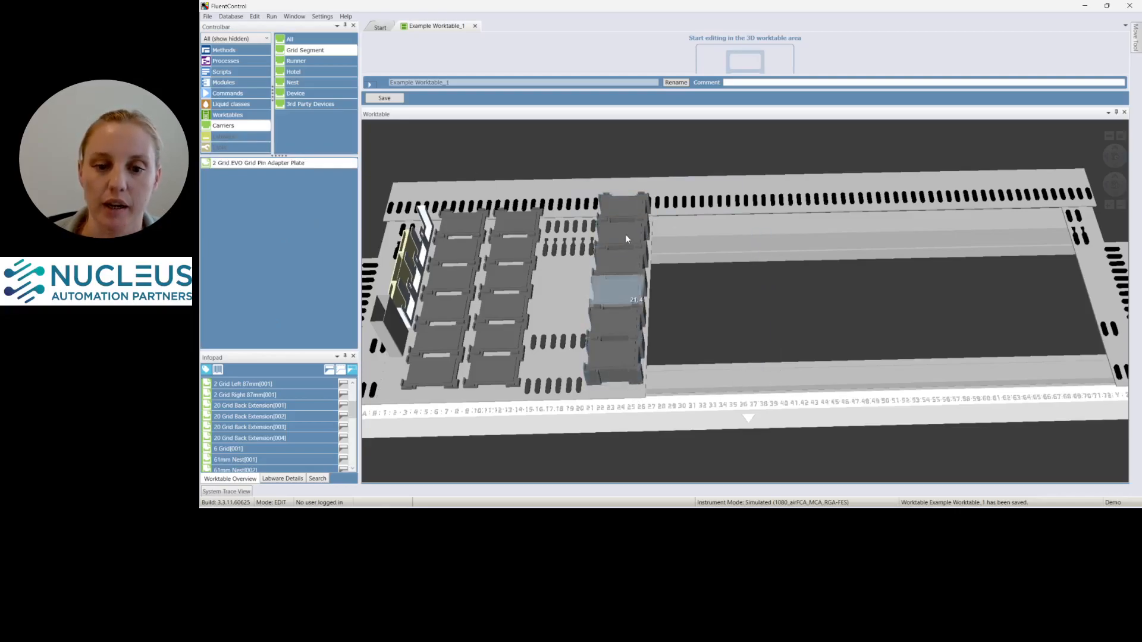
# Step: Add two copies of the 6 Landscape 61mm Nest segment directly to its right, at grids 27 and 33
pyautogui.click(610, 395)
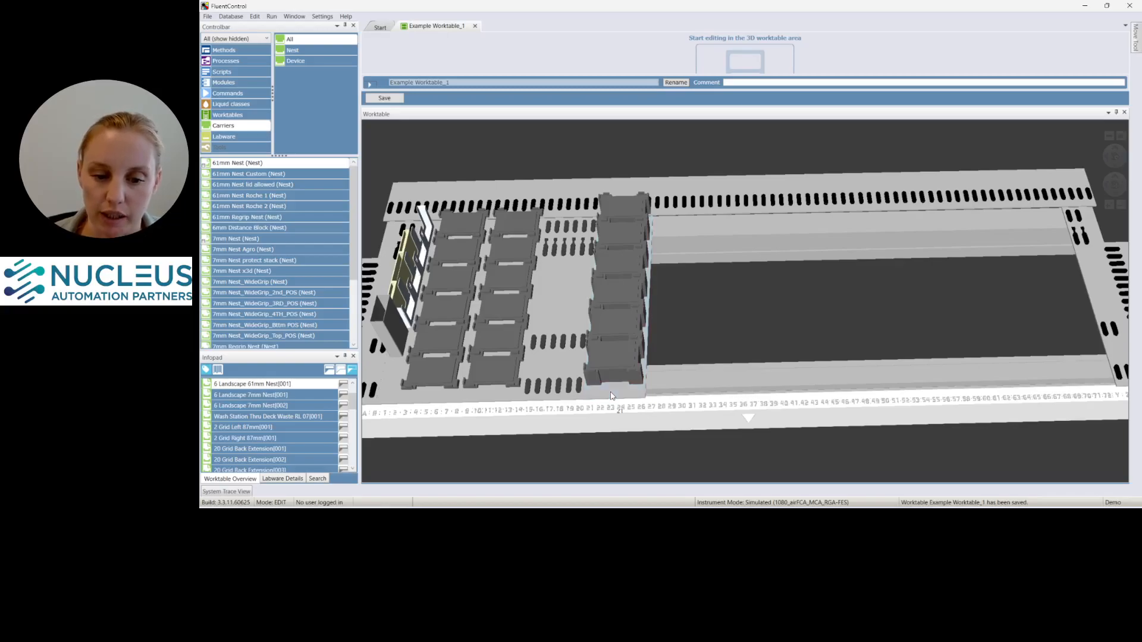
pyautogui.moveTo(615, 395); pyautogui.dragTo(653, 359)
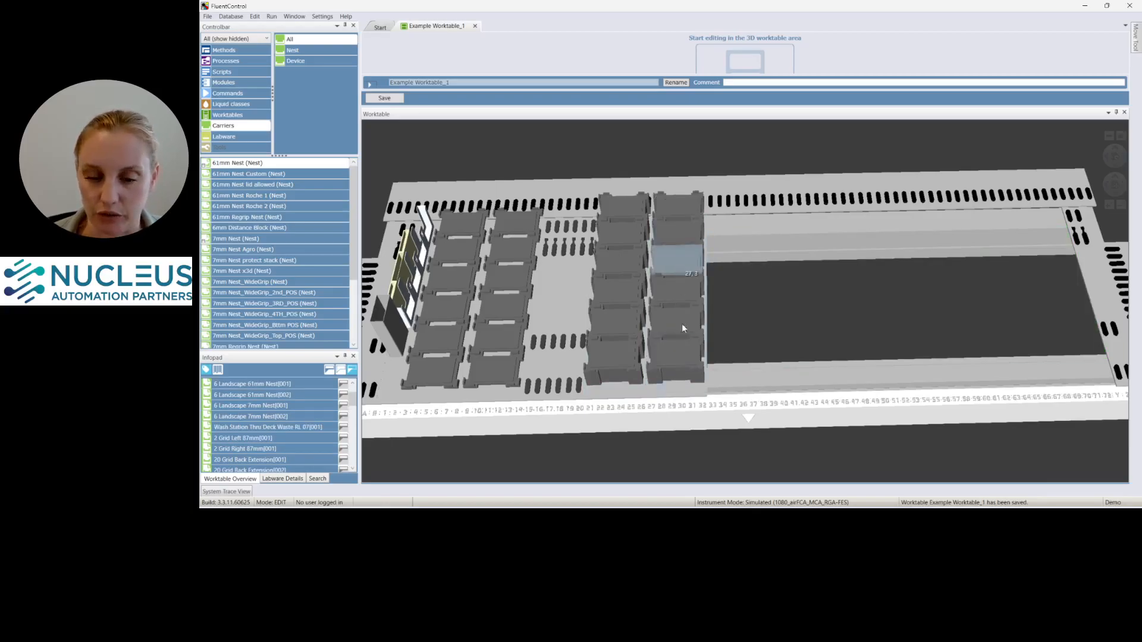
pyautogui.click(676, 390)
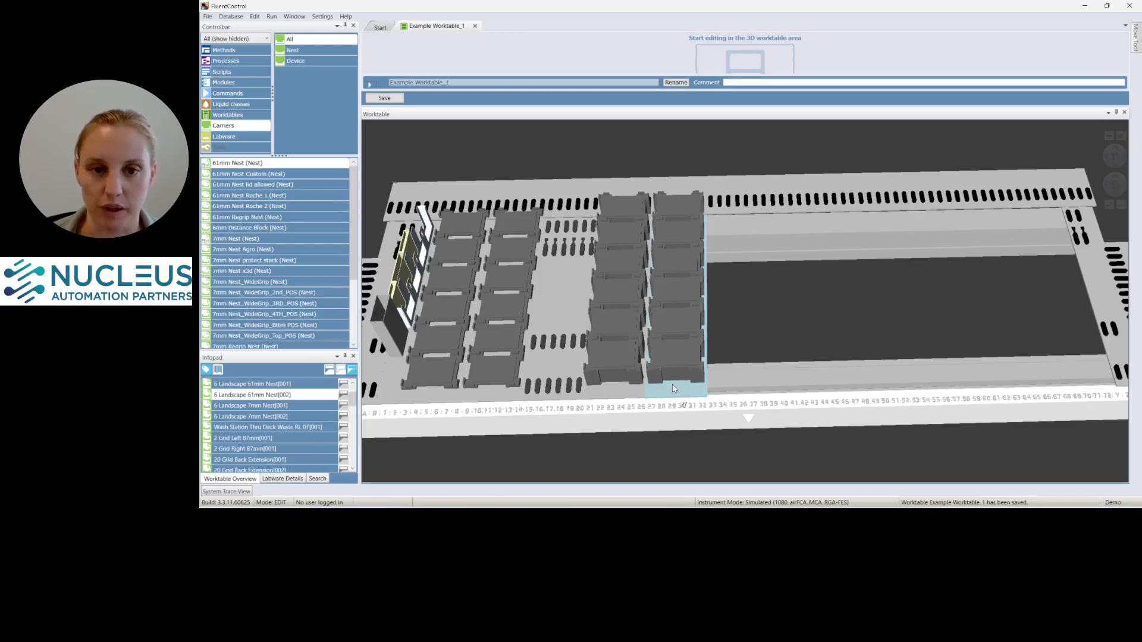
pyautogui.click(716, 357)
pyautogui.hotkey('ctrl', 'v')
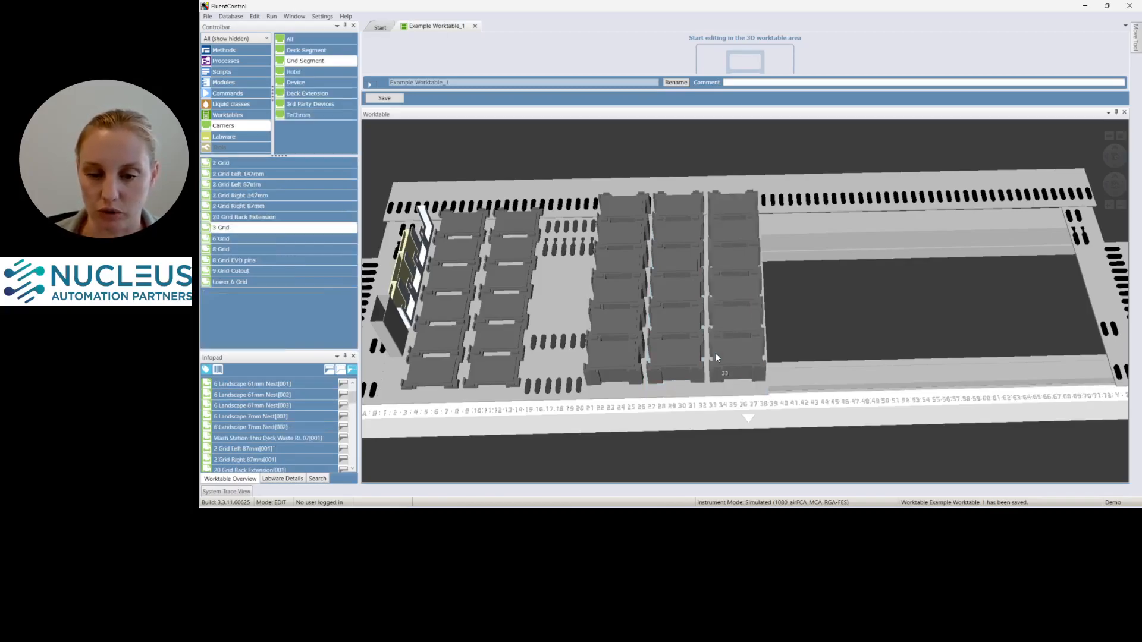
# Step: Paste a fourth 6 Landscape 61mm Nest segment and align it flush with the others at grid 39
pyautogui.rightClick(735, 391)
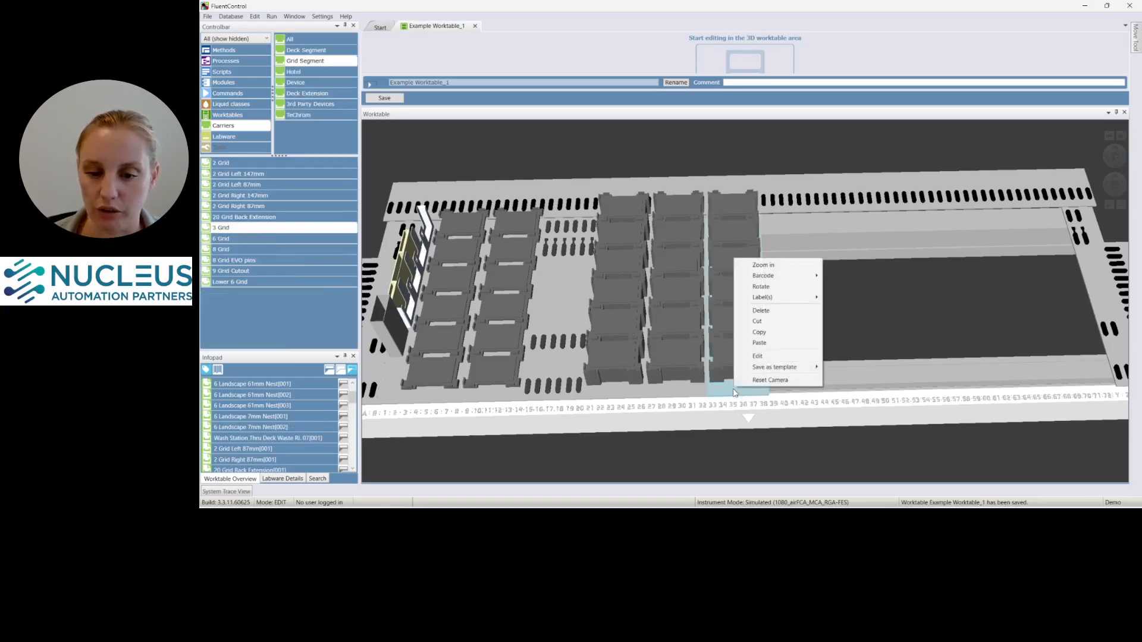
pyautogui.click(759, 332)
pyautogui.rightClick(776, 324)
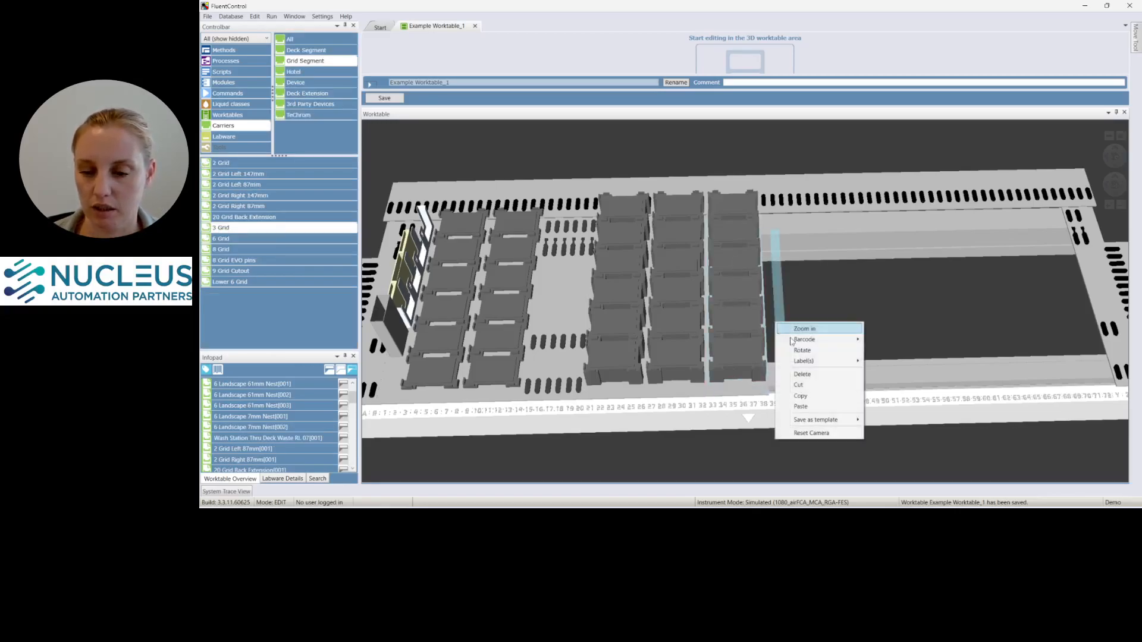
pyautogui.click(818, 402)
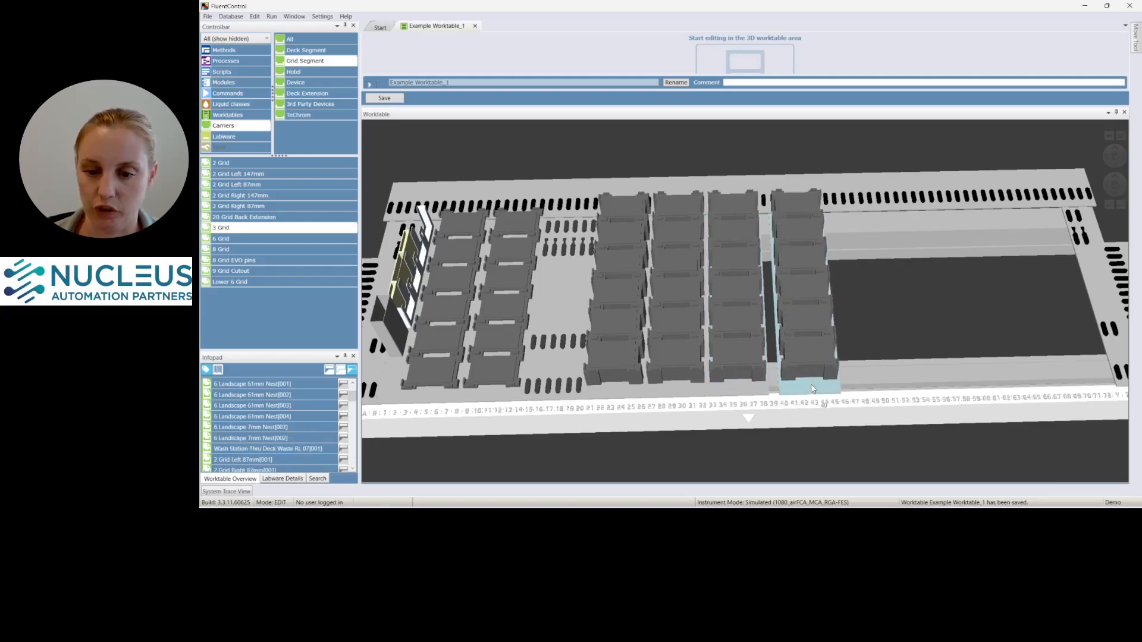
pyautogui.click(776, 358)
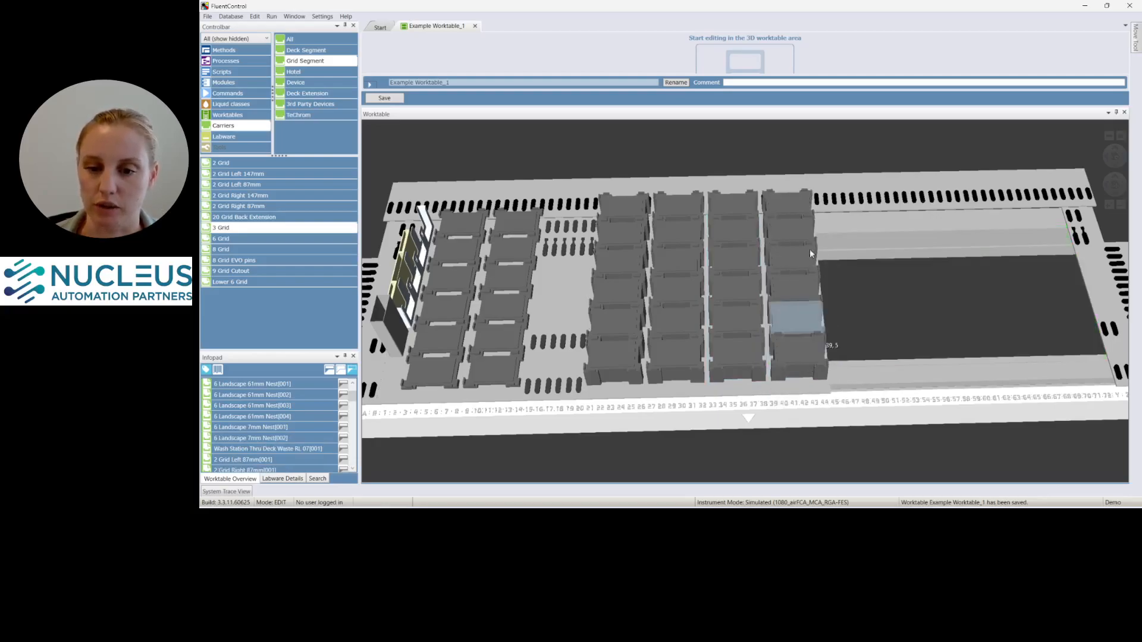
pyautogui.moveTo(847, 341); pyautogui.dragTo(769, 331)
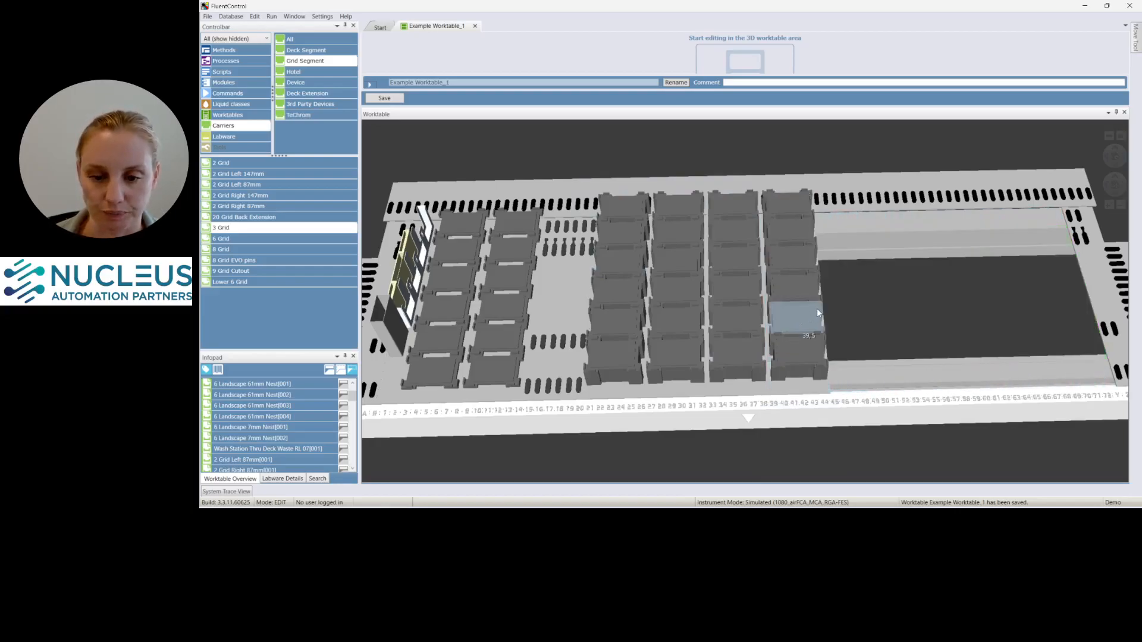
# Step: Fill the 6 Grid segment with six 1x24 10mm Tube Runner no Tubes carriers, one per grid position starting at grid 15
pyautogui.click(535, 346)
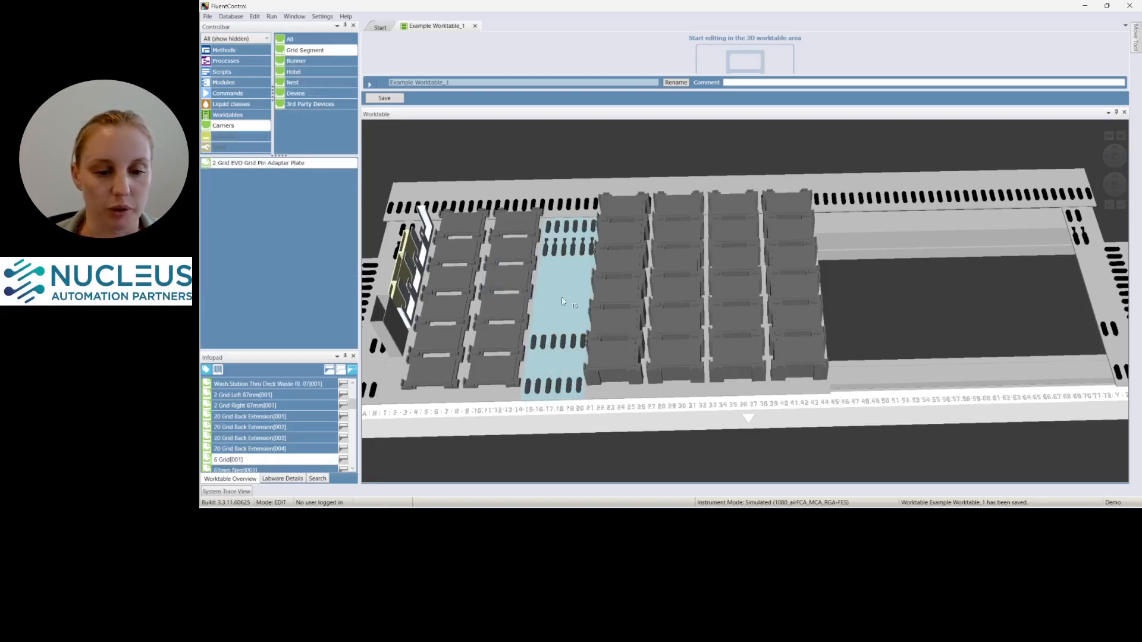
pyautogui.click(534, 344)
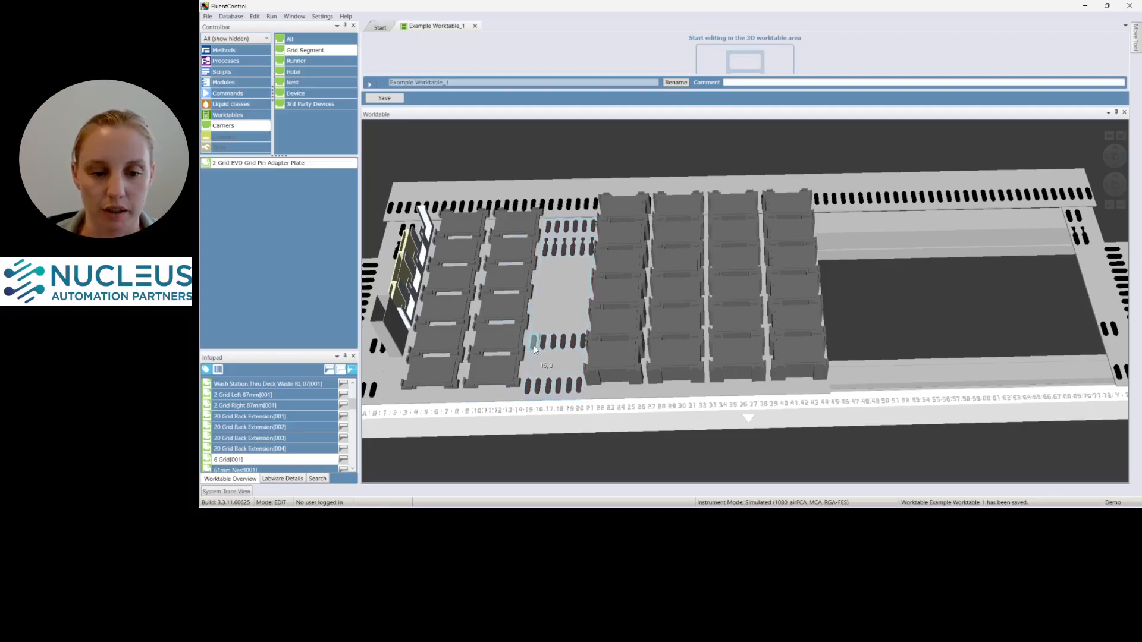
pyautogui.click(327, 60)
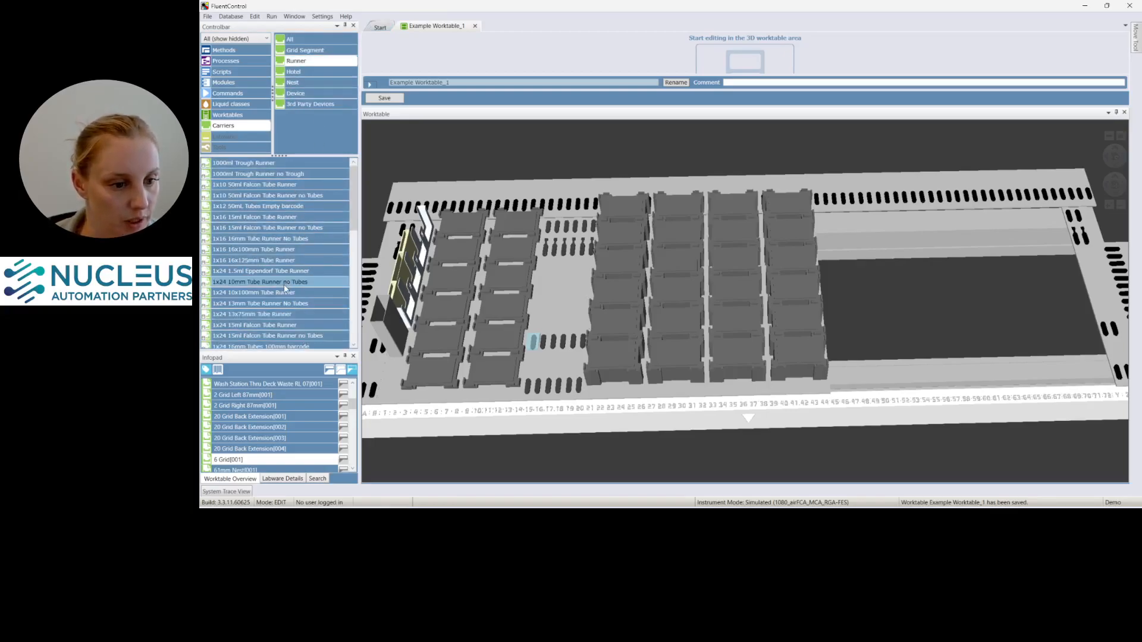
pyautogui.moveTo(284, 282); pyautogui.dragTo(524, 337)
pyautogui.moveTo(305, 281); pyautogui.dragTo(540, 348)
pyautogui.moveTo(267, 281); pyautogui.dragTo(551, 344)
pyautogui.moveTo(315, 285); pyautogui.dragTo(564, 345)
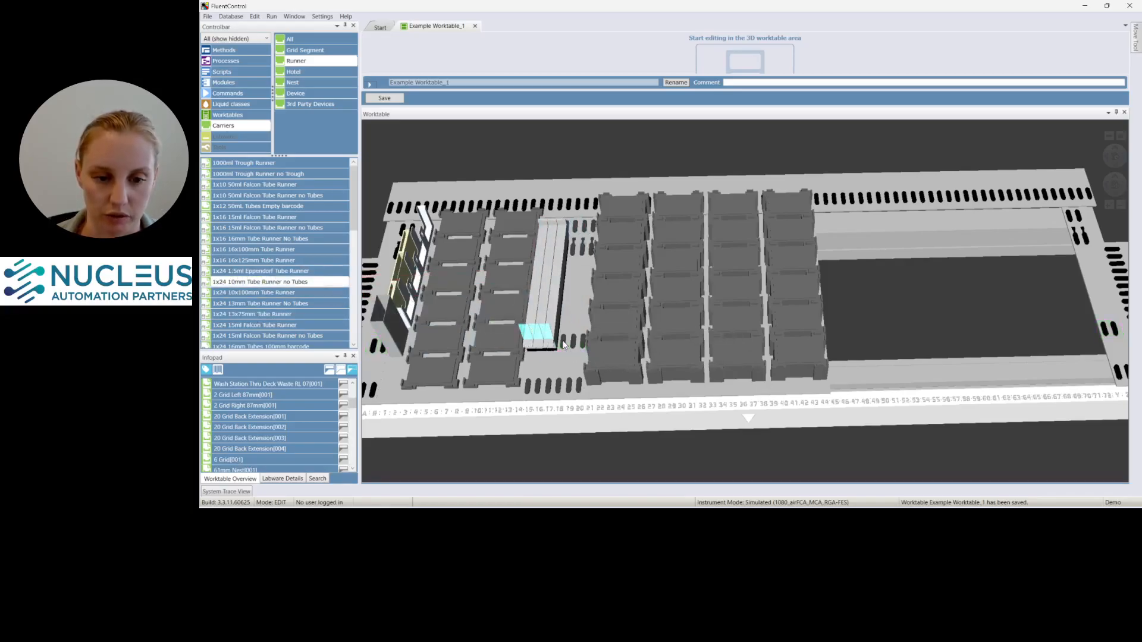
pyautogui.moveTo(262, 288); pyautogui.dragTo(571, 345)
pyautogui.moveTo(290, 284); pyautogui.dragTo(582, 349)
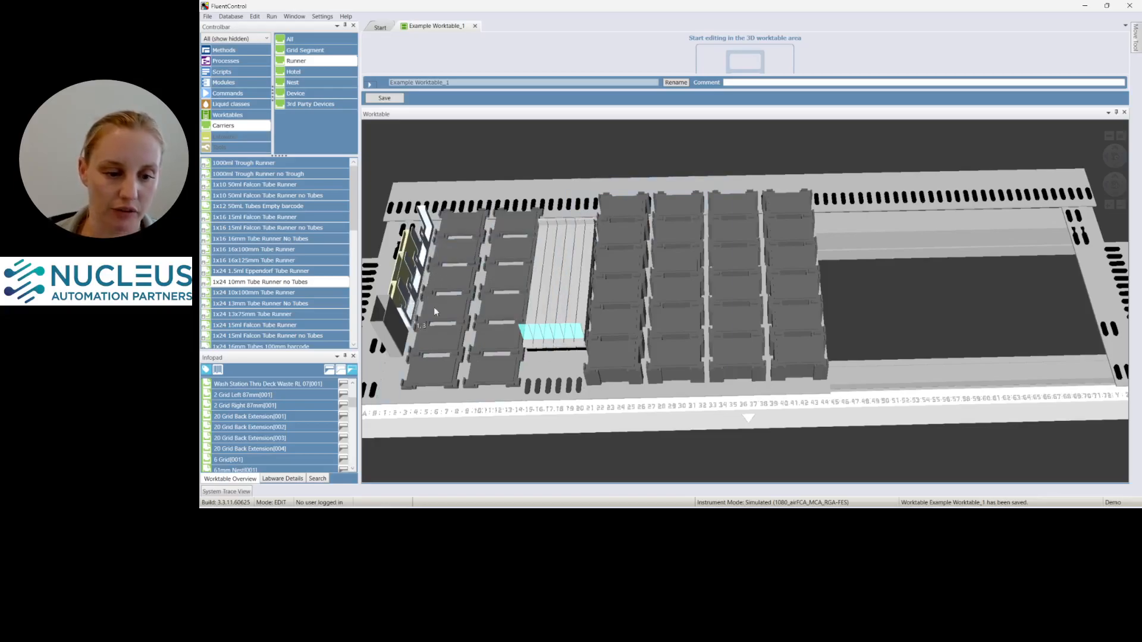
pyautogui.moveTo(459, 313); pyautogui.dragTo(552, 312)
pyautogui.scroll(-1, 507, 310)
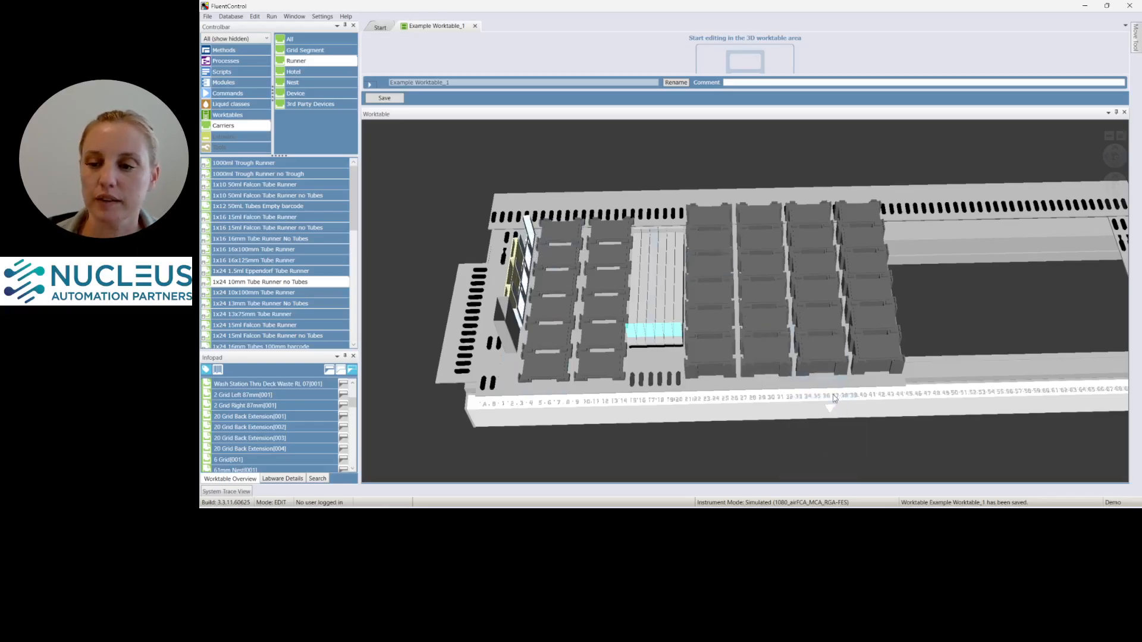
pyautogui.scroll(-1, 833, 392)
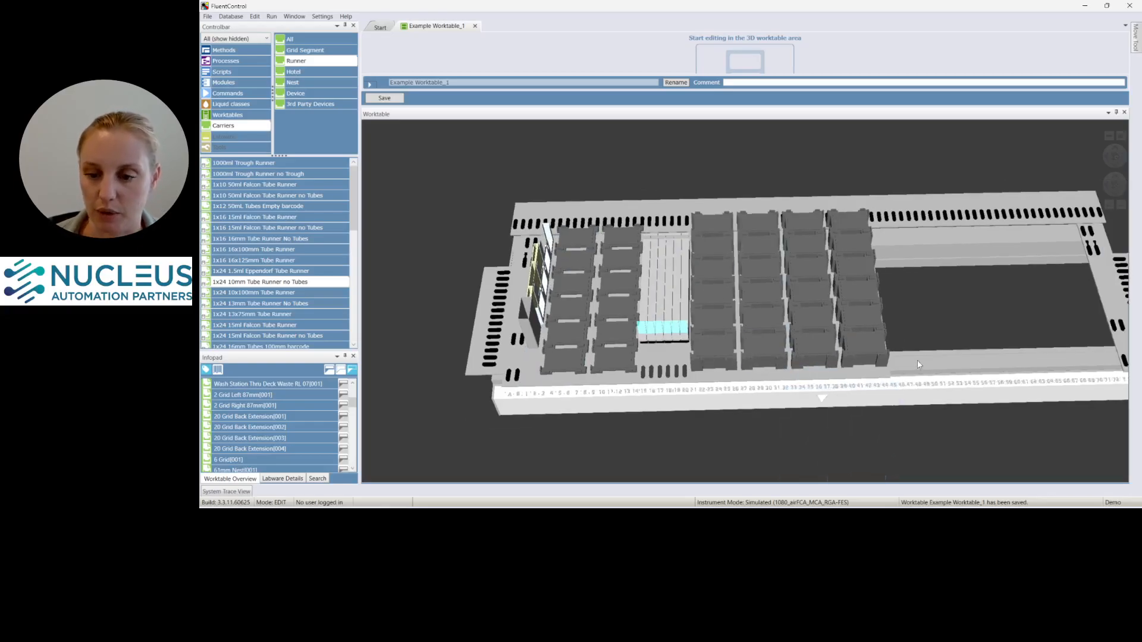
pyautogui.moveTo(924, 368); pyautogui.dragTo(891, 357)
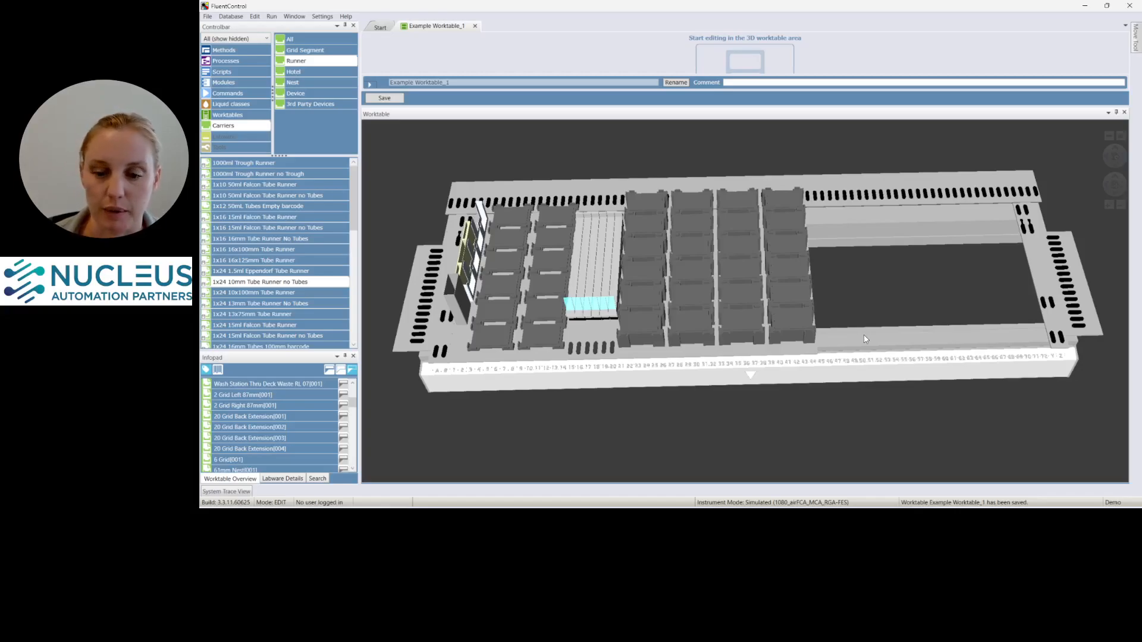
pyautogui.moveTo(865, 338); pyautogui.dragTo(866, 317)
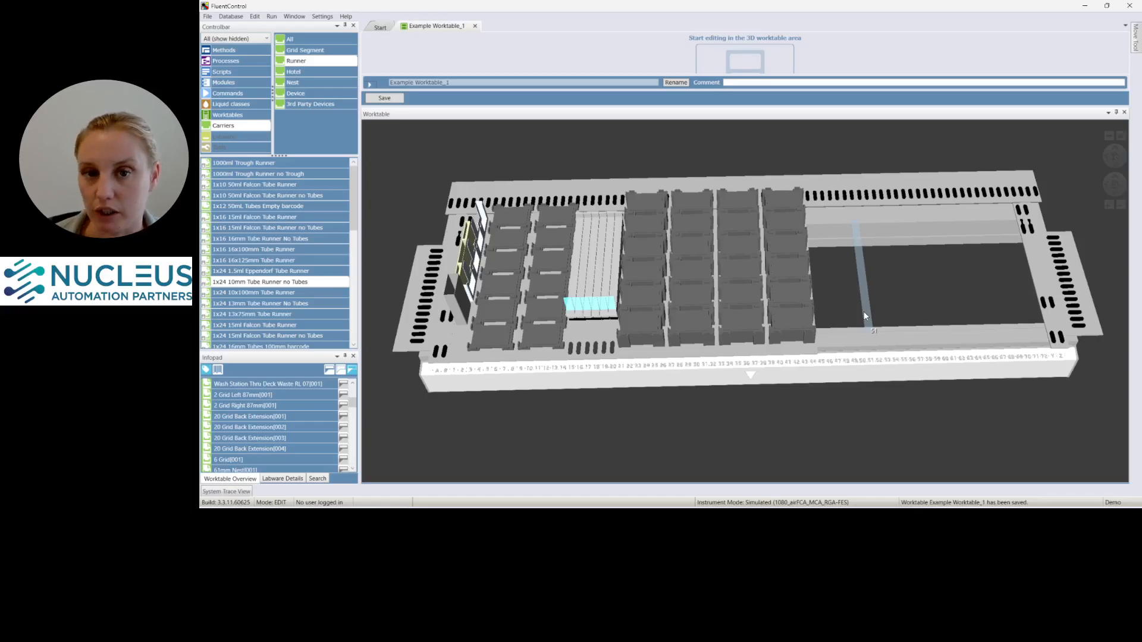
pyautogui.moveTo(909, 353); pyautogui.dragTo(902, 379)
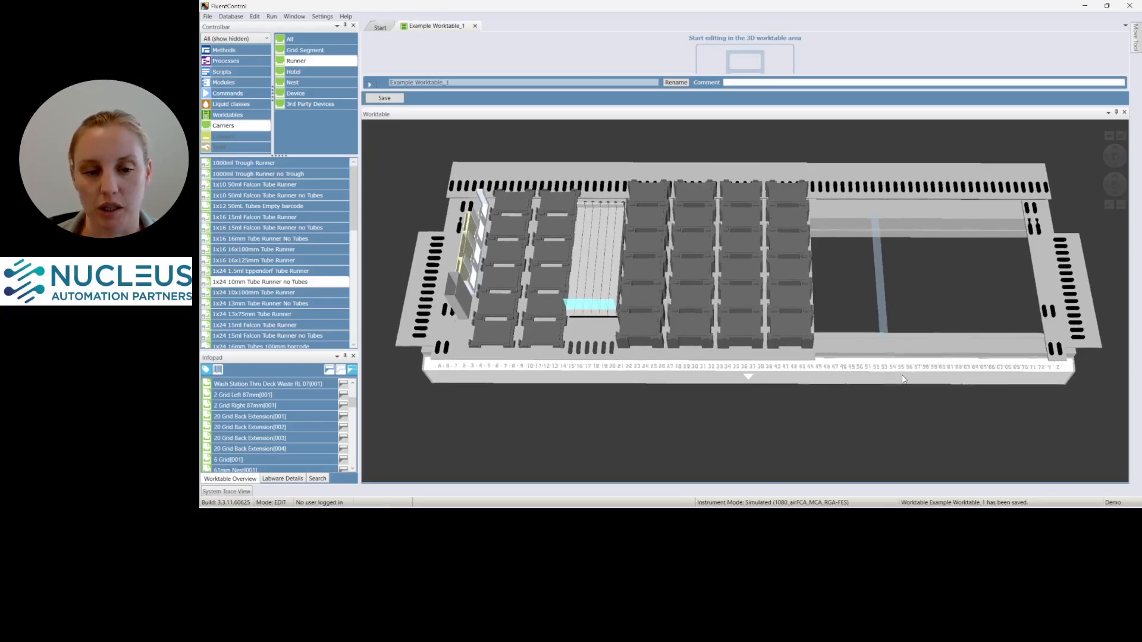